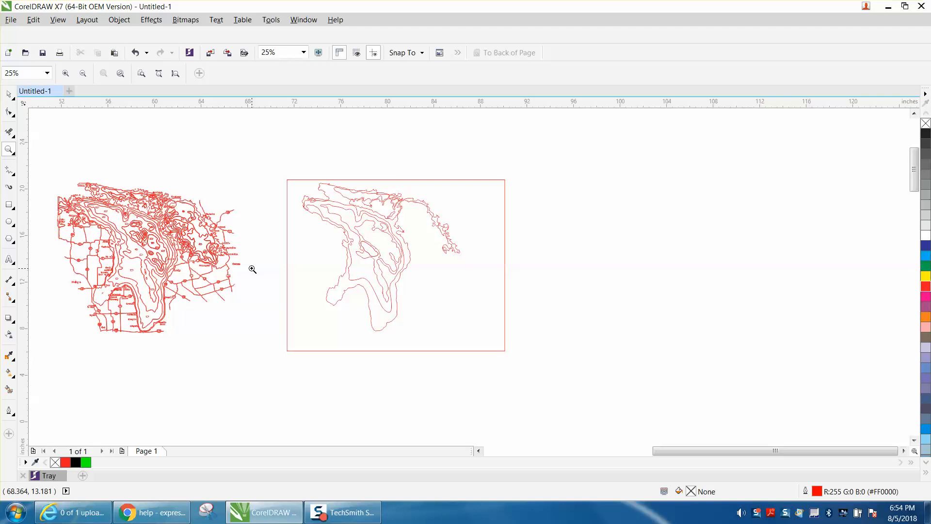
Step: Narrow the red rectangle around the simplified map outline to about 16.1 inches wide, keeping its left edge in place
drag(286, 176, 487, 333)
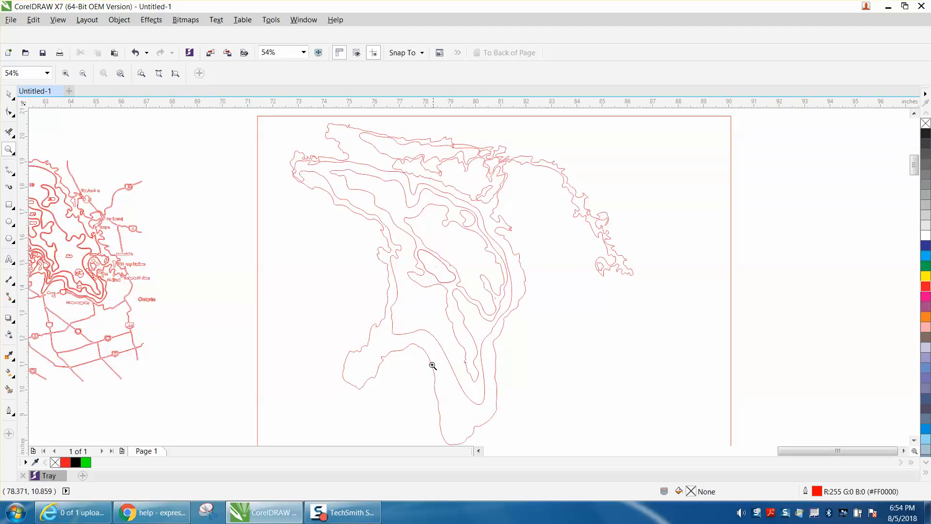
right_click(413, 344)
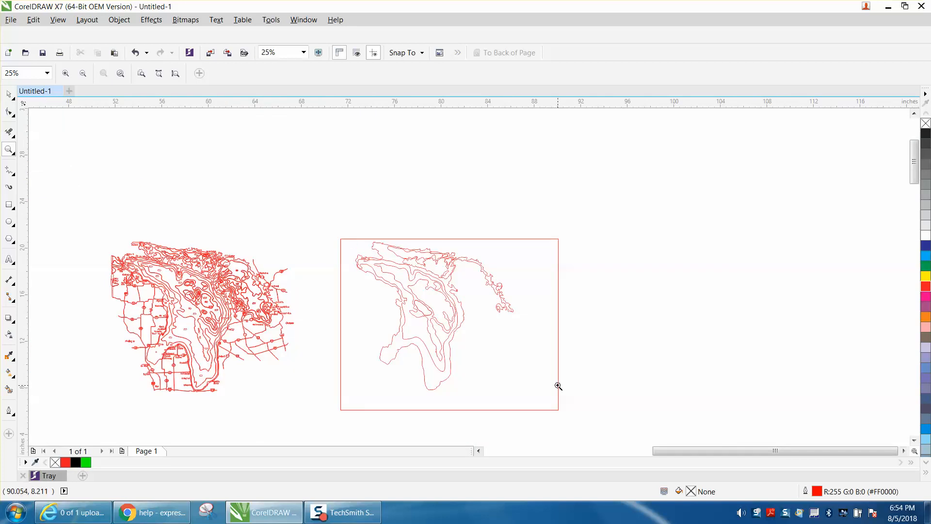
key(space)
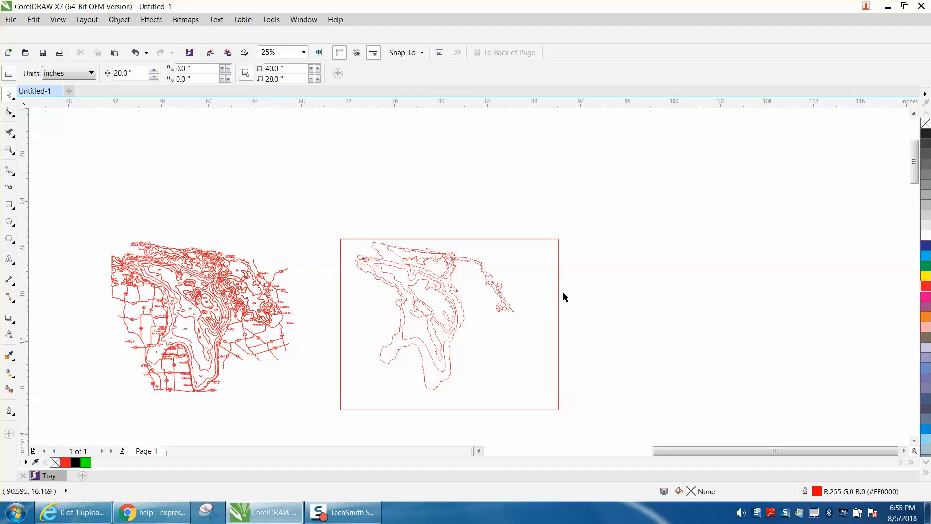
click(558, 300)
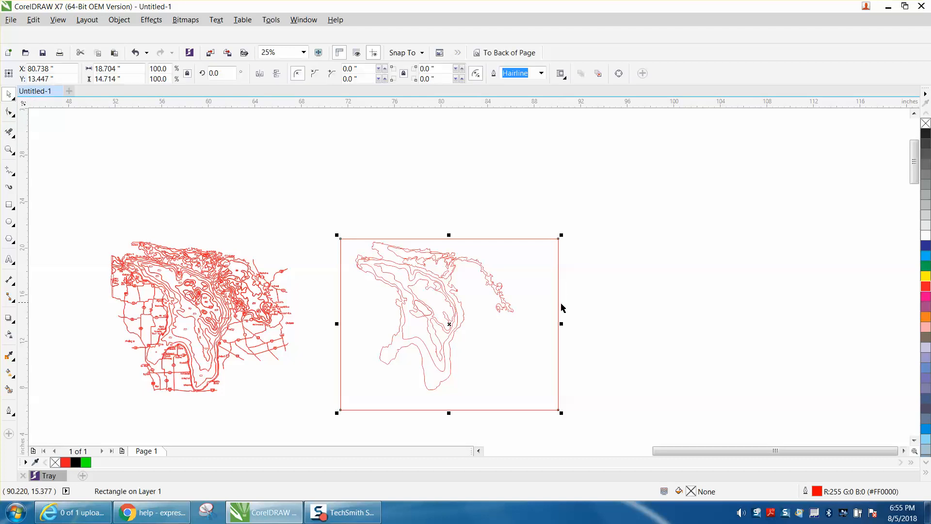
drag(561, 323, 532, 326)
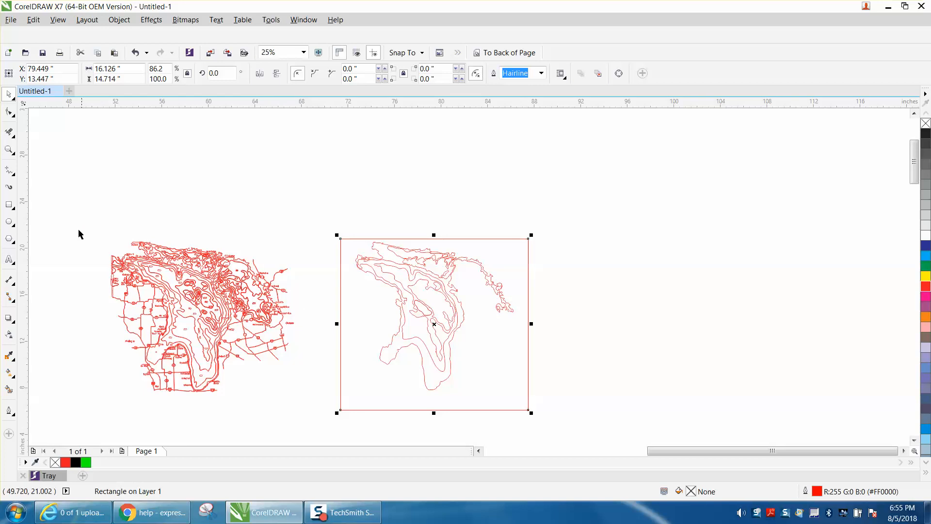
Step: Smart Fill the outer shoreline band with black and nudge the filled shape 20 inches to the right
click(9, 149)
drag(332, 232, 832, 424)
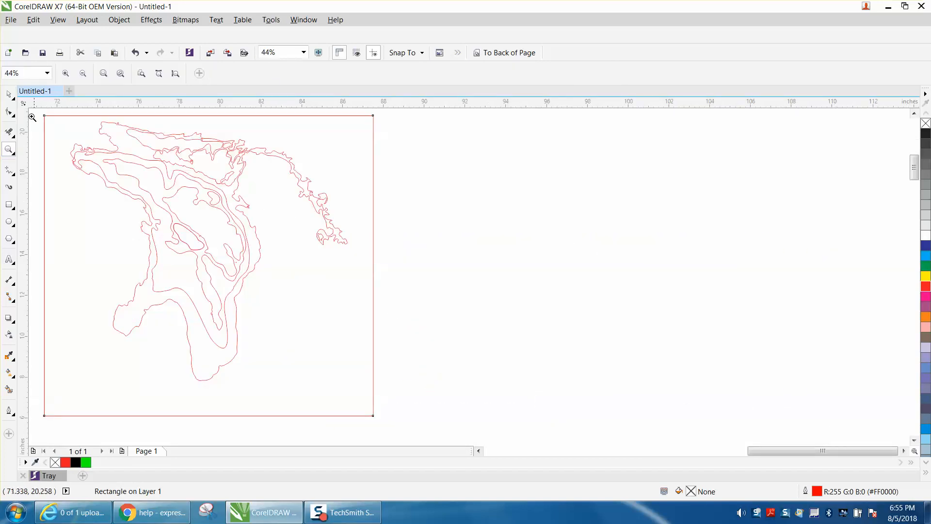
click(9, 94)
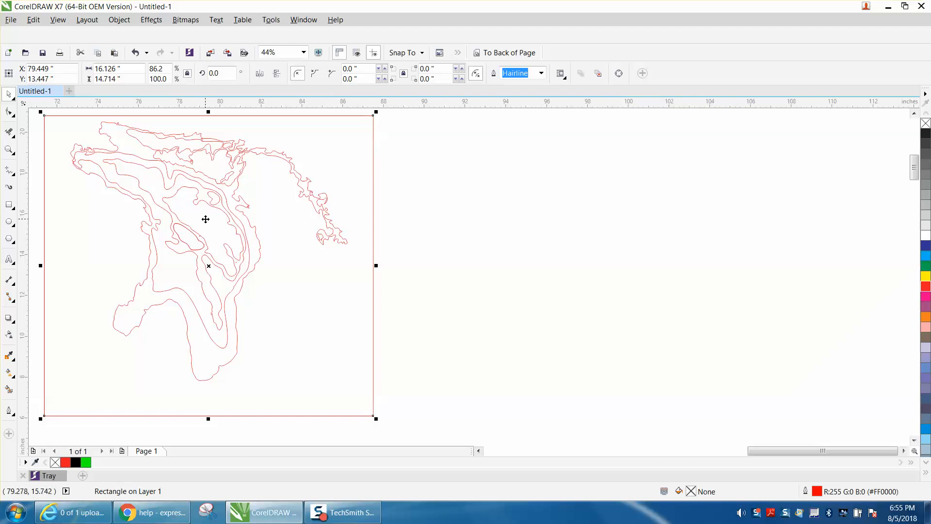
click(9, 390)
click(125, 314)
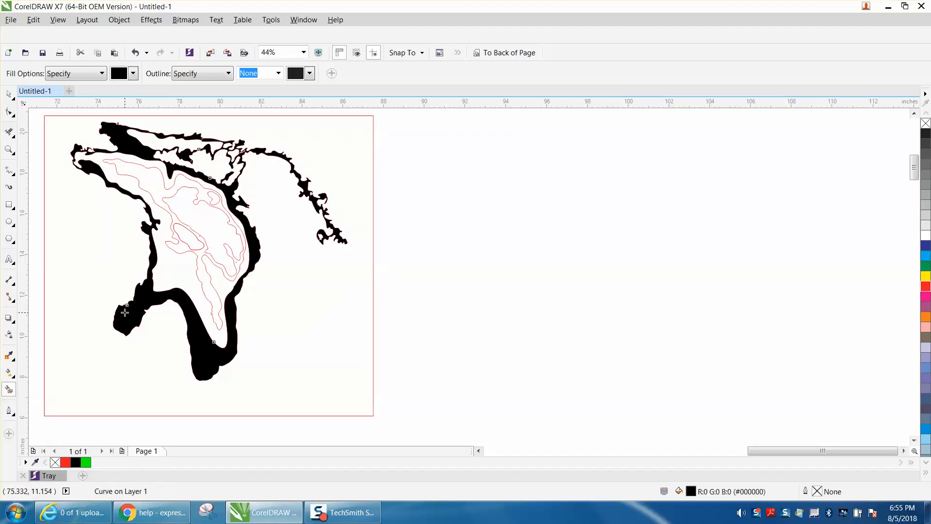
key(Right)
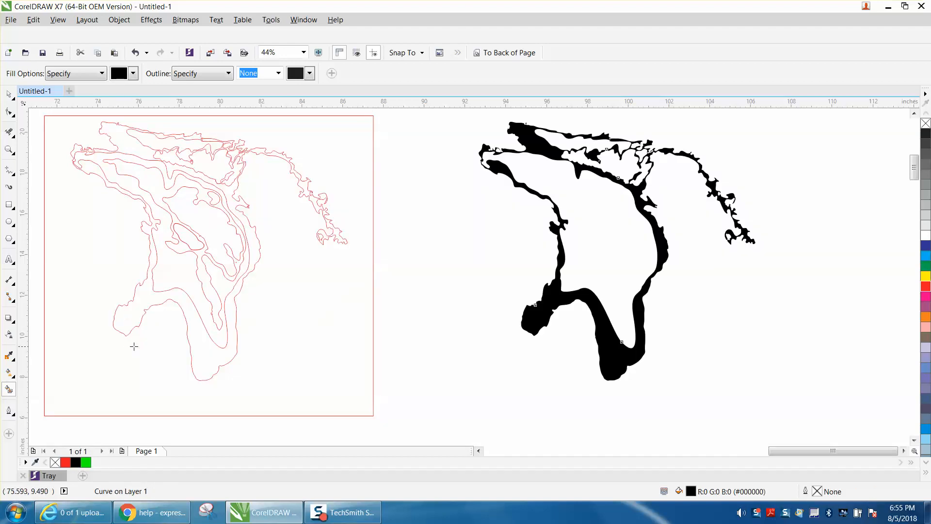
Step: Smart Fill the nested inner contour areas in black, nudging each filled shape 20 inches right onto the copied shoreline
click(193, 288)
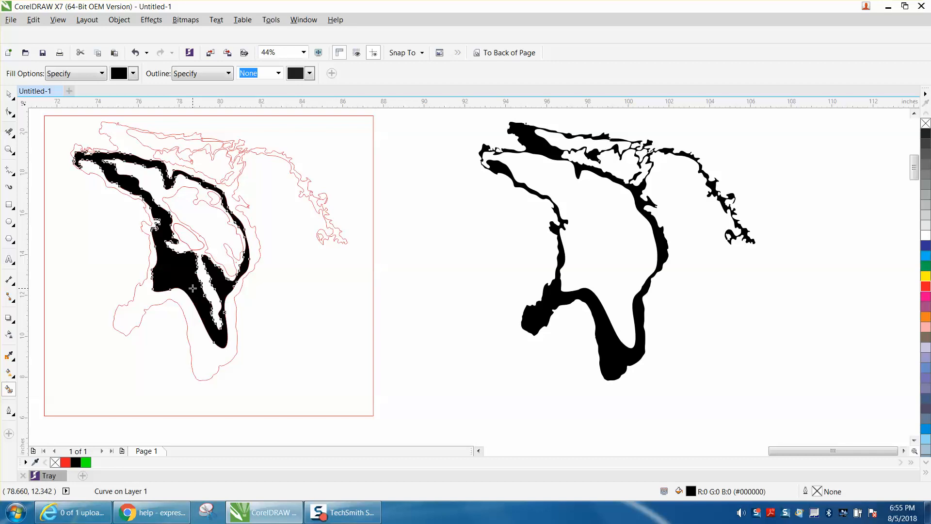
key(Right)
click(192, 257)
key(Right)
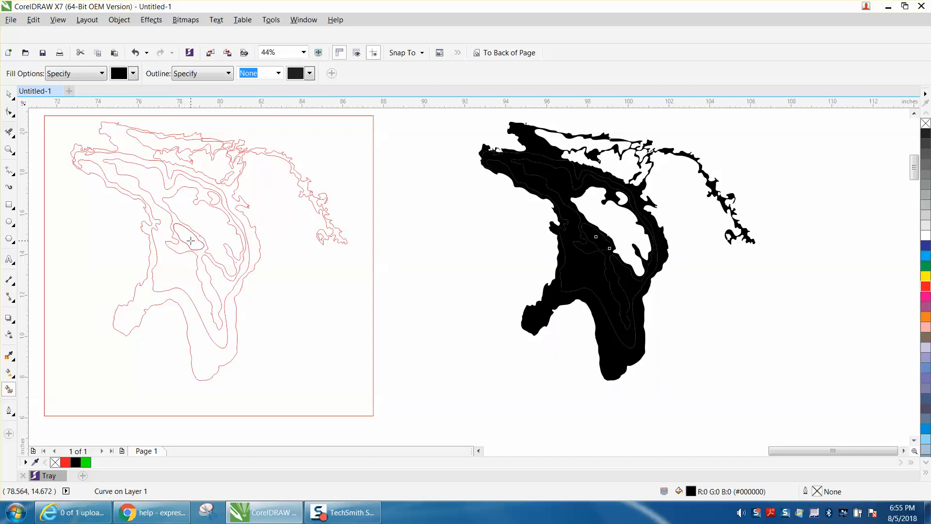
click(203, 216)
key(Right)
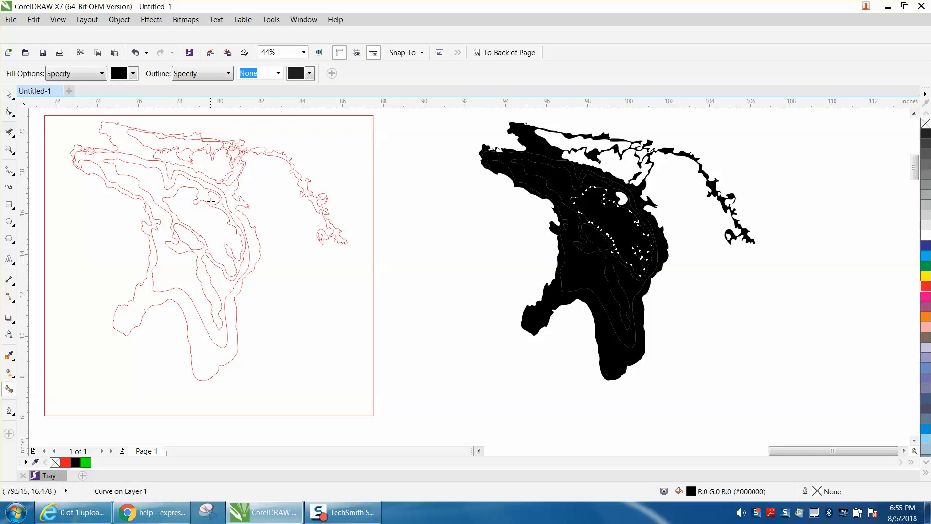
click(213, 198)
key(Right)
Step: Smart Fill the remaining enclosed areas near the map's upper shoreline in black and nudge them 20 inches right
click(214, 171)
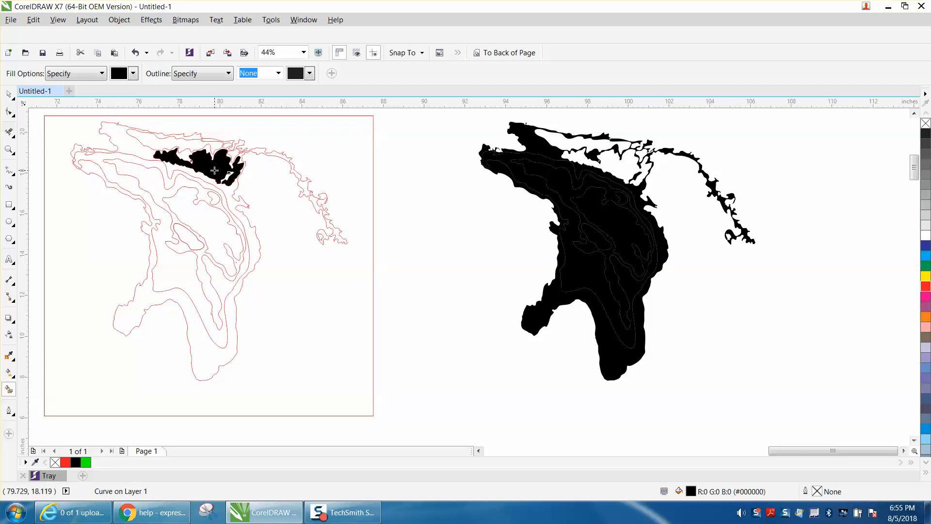
key(Right)
key(Right)
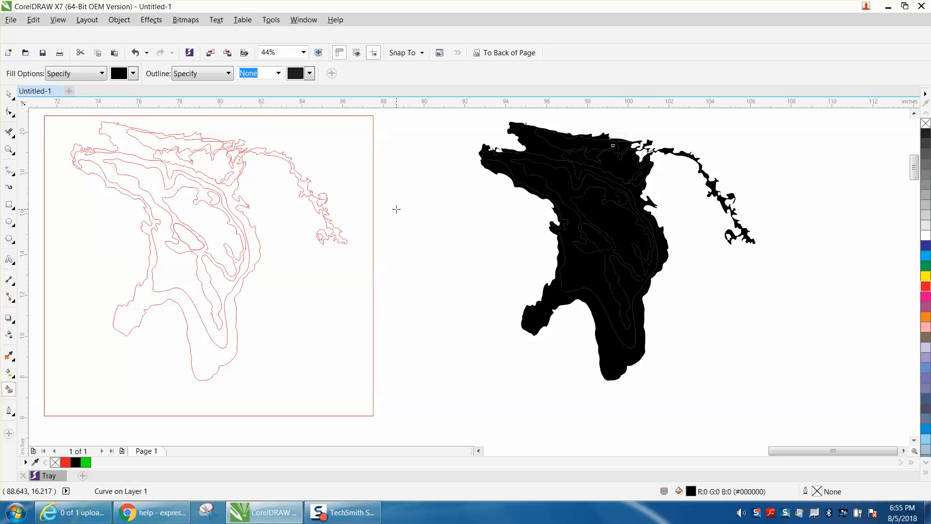
Step: Select all the black filled shapes, remove their fill and give them a red outline
click(8, 93)
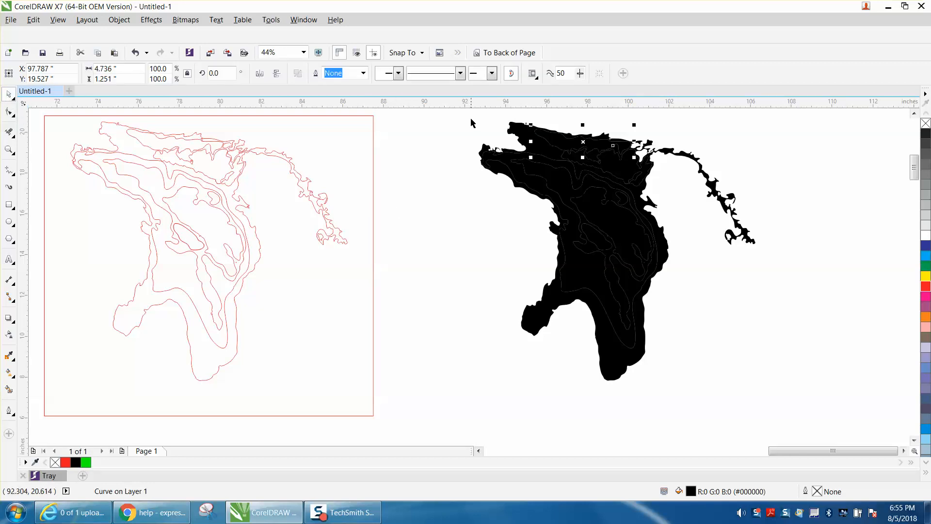
drag(467, 114, 810, 406)
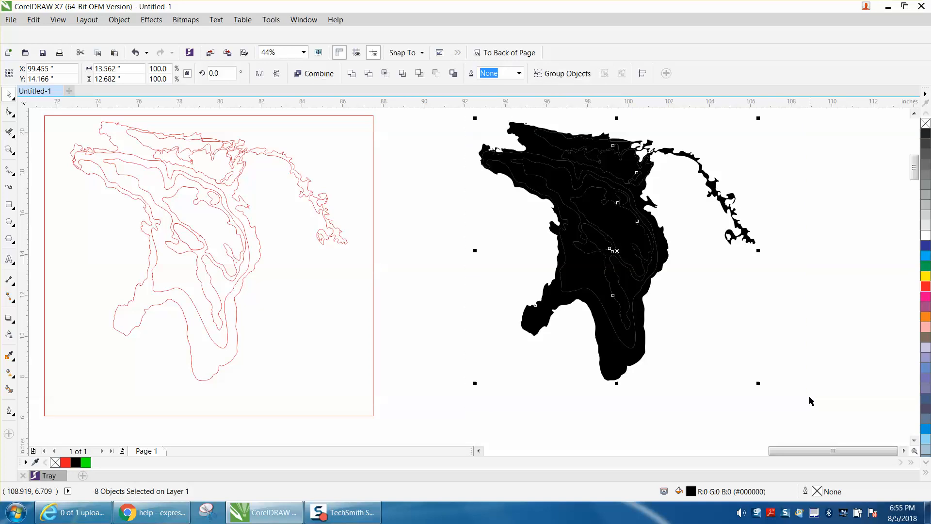
click(925, 124)
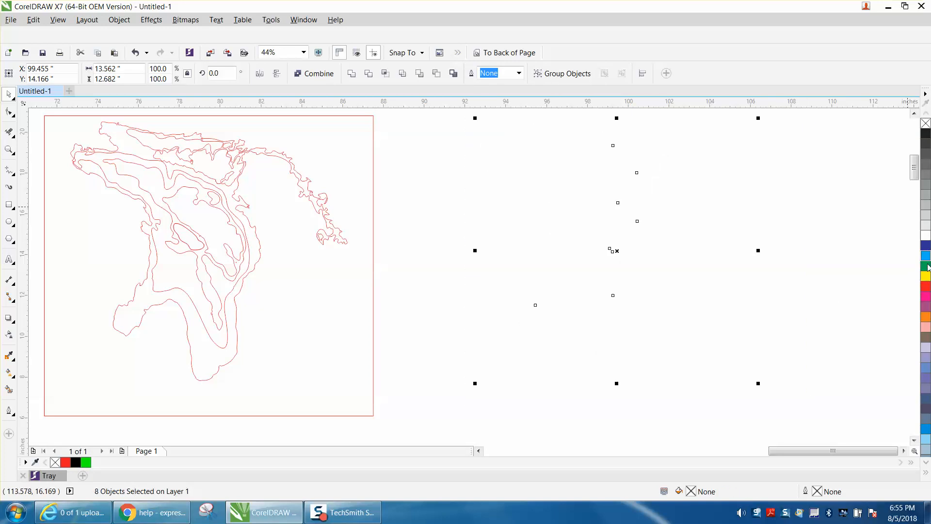
right_click(926, 287)
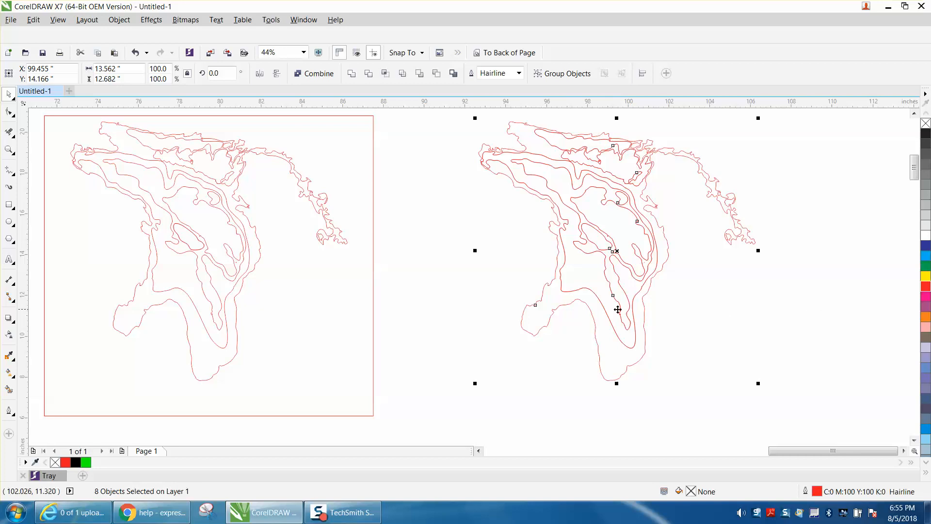
click(345, 244)
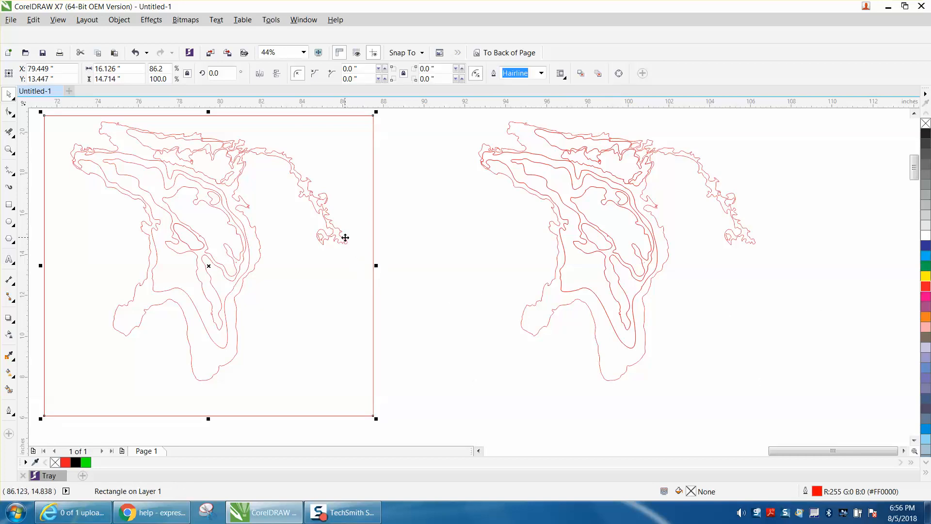
key(Delete)
right_click(345, 236)
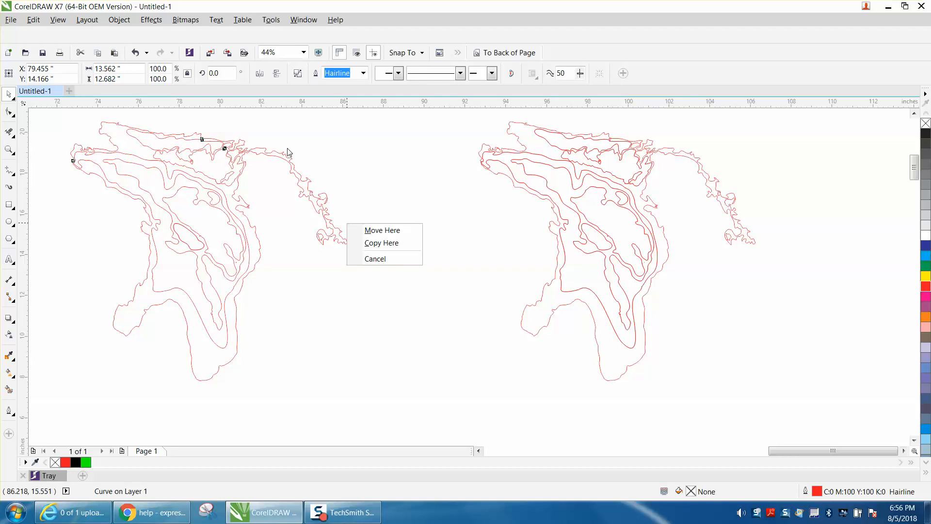
click(136, 52)
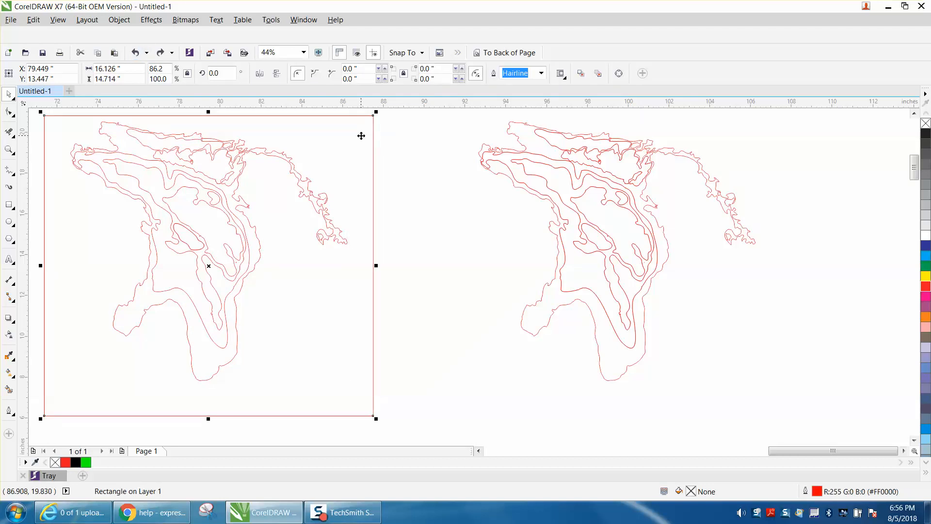
Step: Delete the rectangle and the original map outlines inside it, keeping the newly traced copy
key(Delete)
drag(47, 115, 426, 392)
key(Delete)
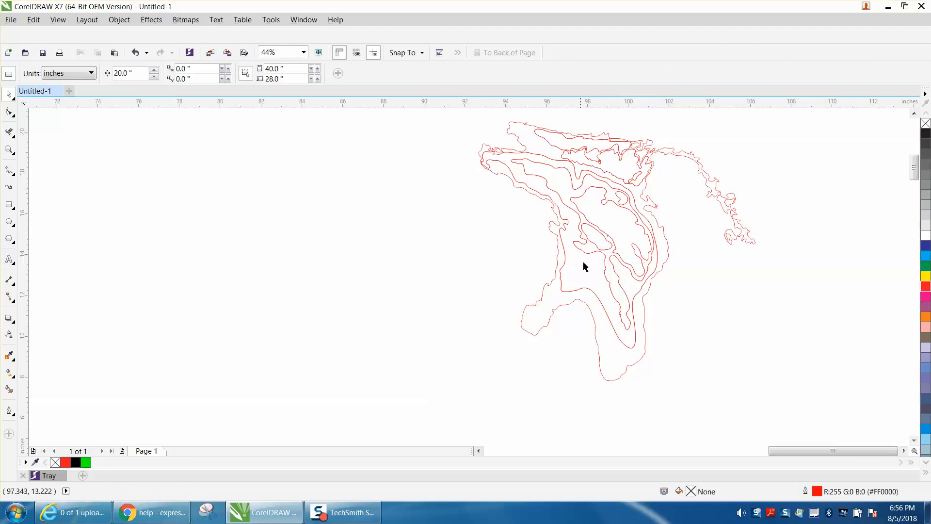
Step: Select all outlines of the newly traced map and nudge them 20 inches left toward the detailed map
scroll(515, 213, down, 2)
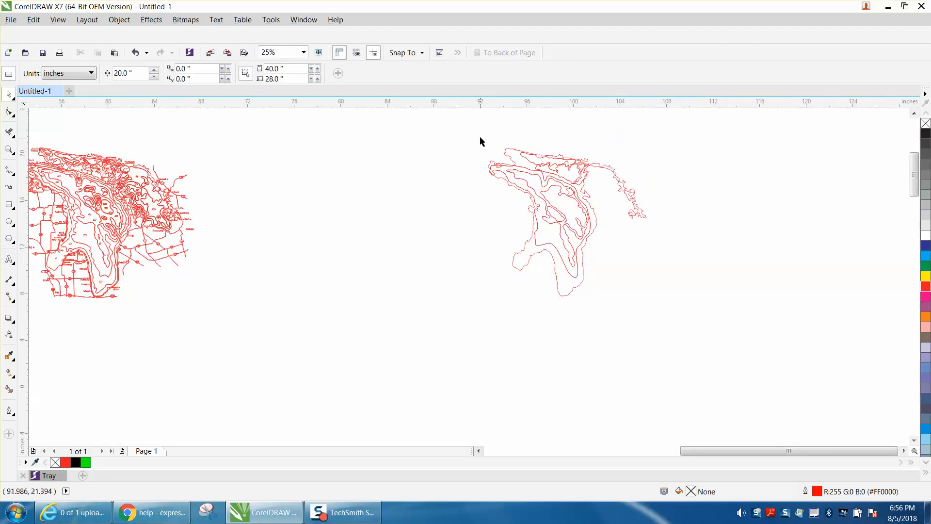
drag(480, 139, 697, 321)
key(Left)
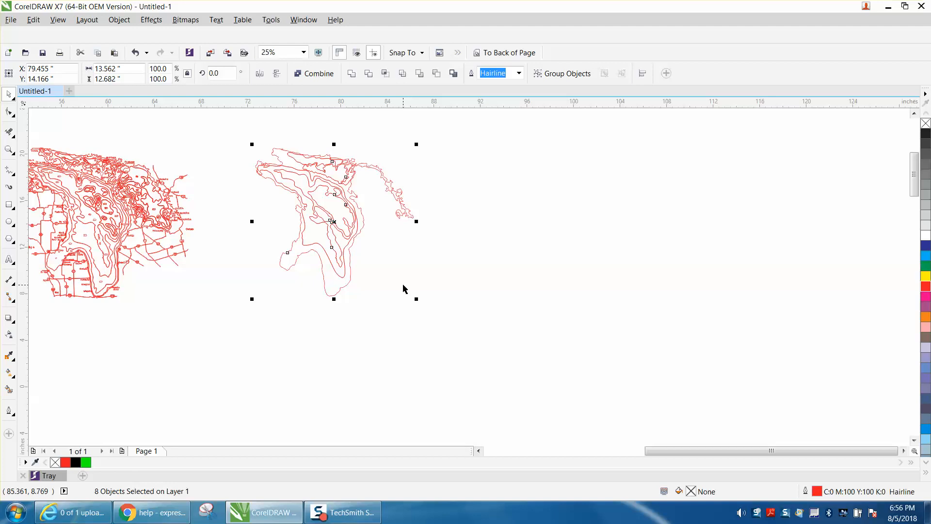
Step: Examine the traced contours up close, including the inner curves and the small crossing loop on the upper shoreline
click(9, 149)
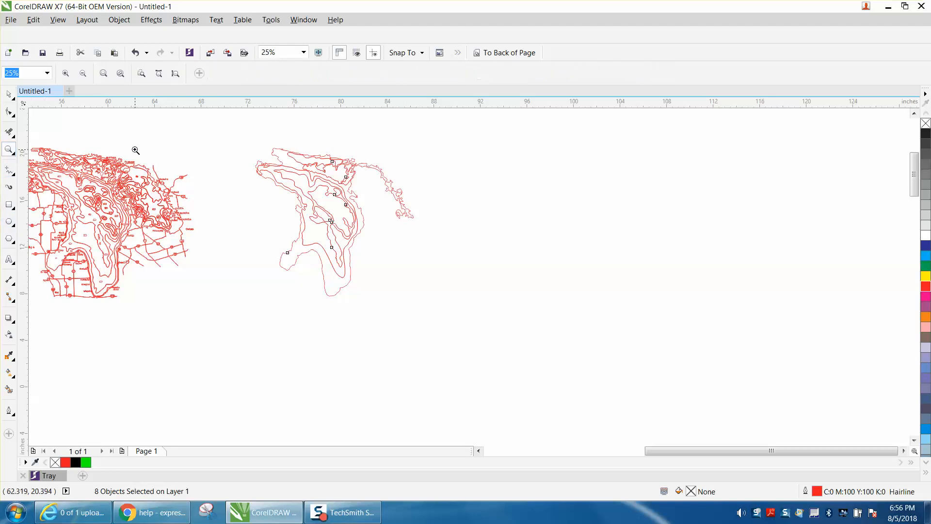
drag(204, 159, 523, 314)
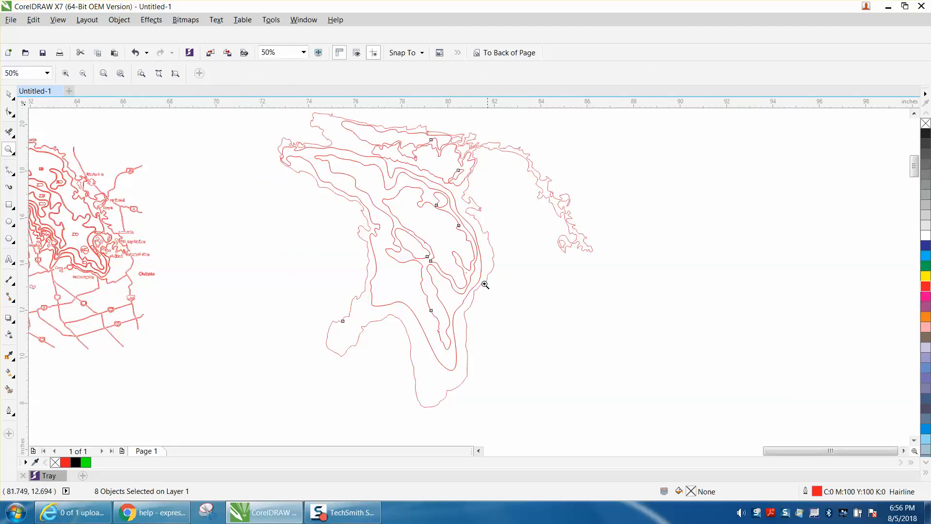
drag(465, 237, 504, 273)
scroll(378, 257, down, 2)
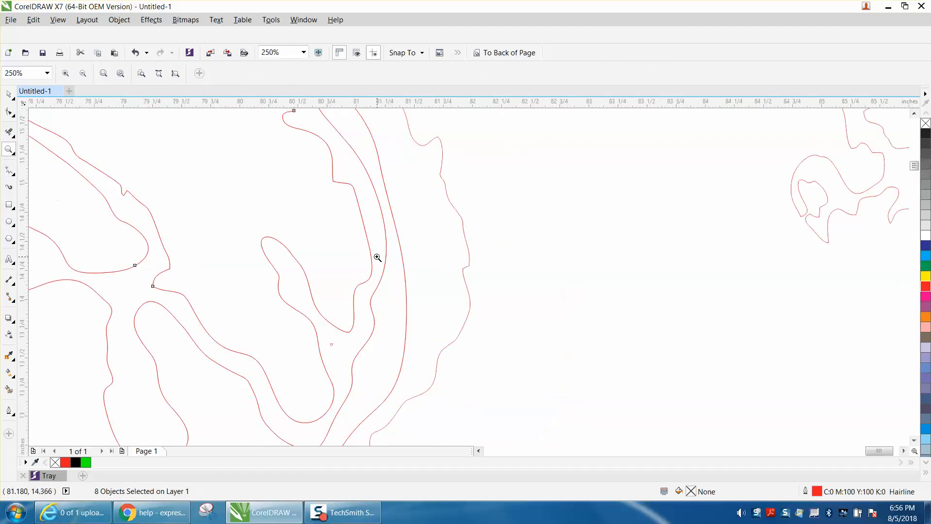
scroll(377, 257, down, 1)
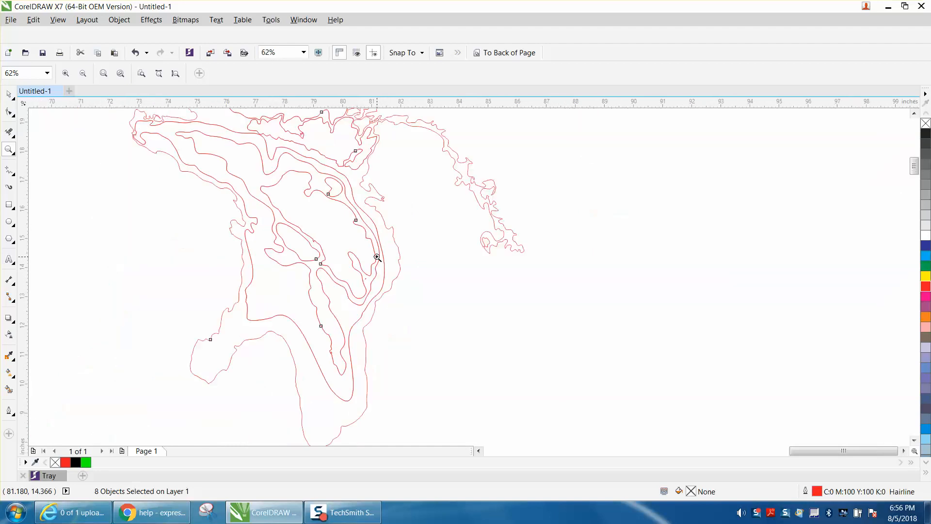
scroll(378, 258, down, 1)
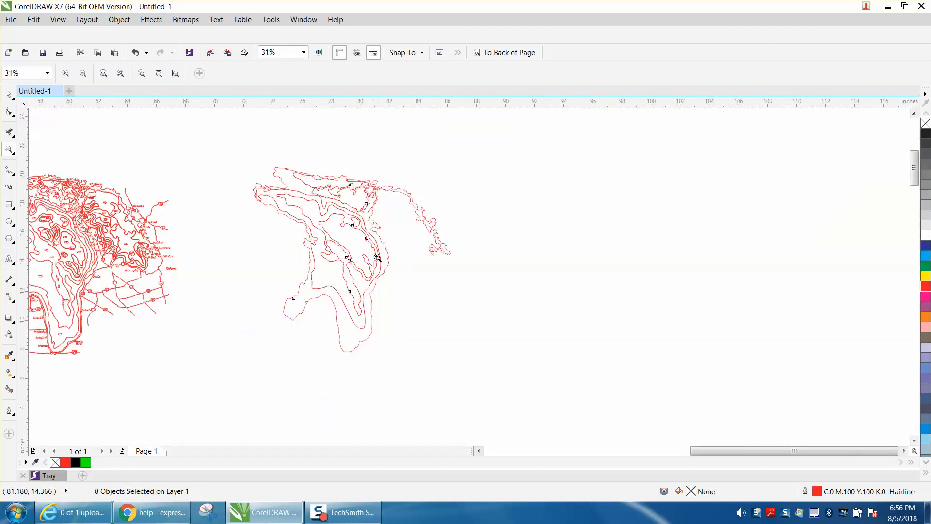
drag(296, 169, 358, 215)
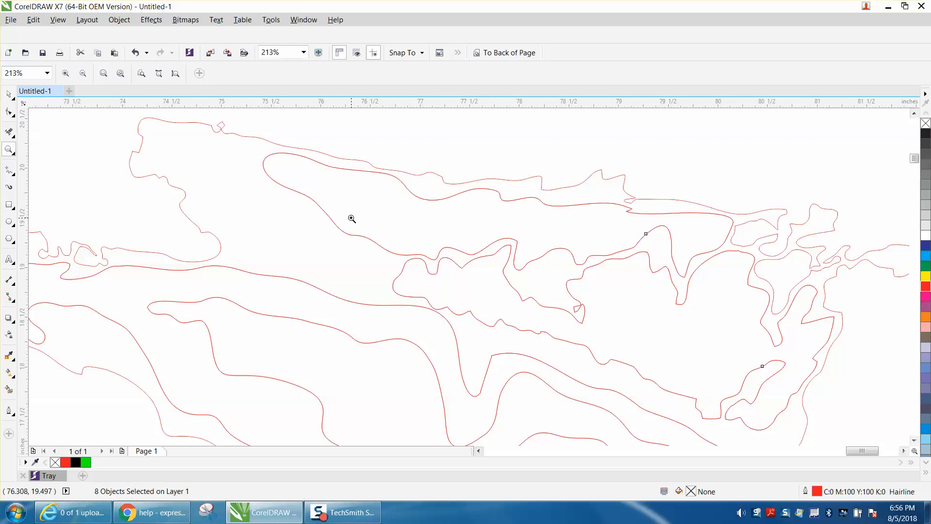
drag(202, 118, 244, 149)
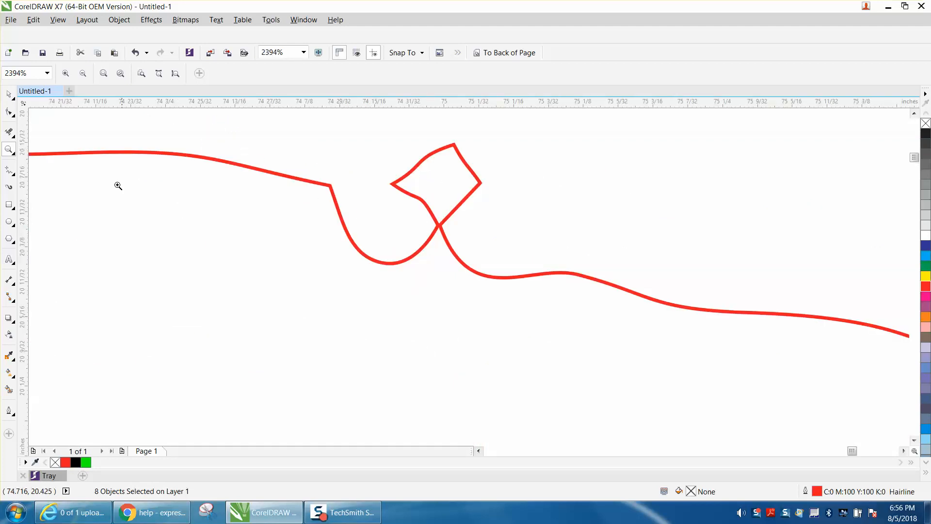
Step: Try to remove the small crossing loop on the upper shoreline with Virtual Segment Delete
click(9, 131)
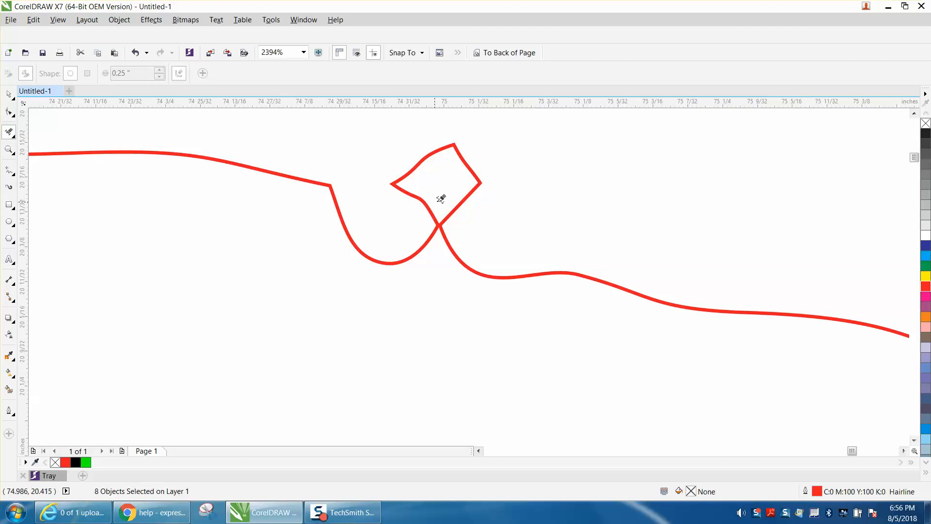
click(457, 205)
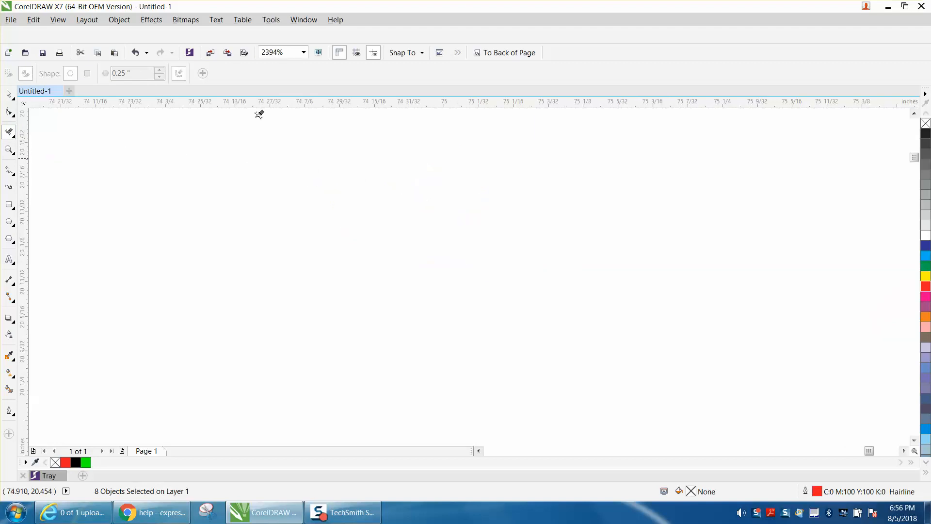
click(136, 52)
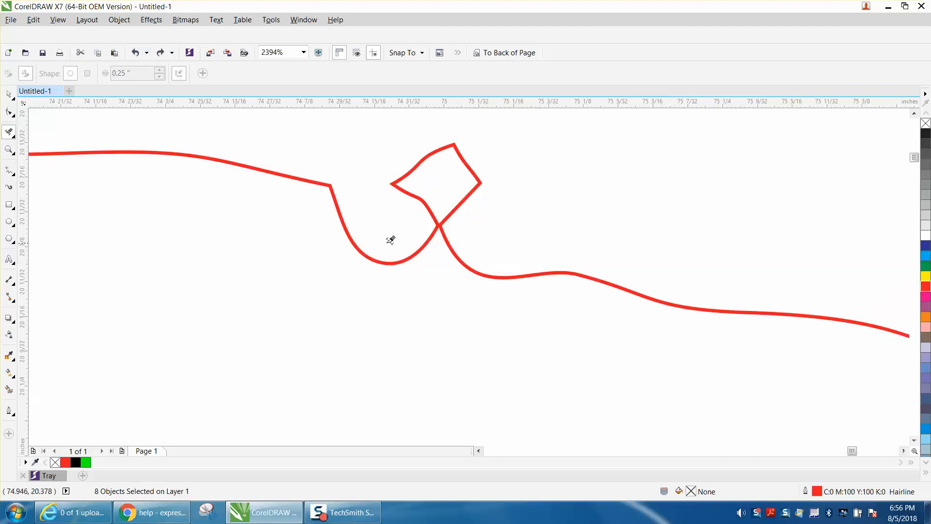
Step: Pull the crossing node of the small loop on the upper shoreline apart and smooth the loop's corners with the 0.2" Smooth tool
click(8, 112)
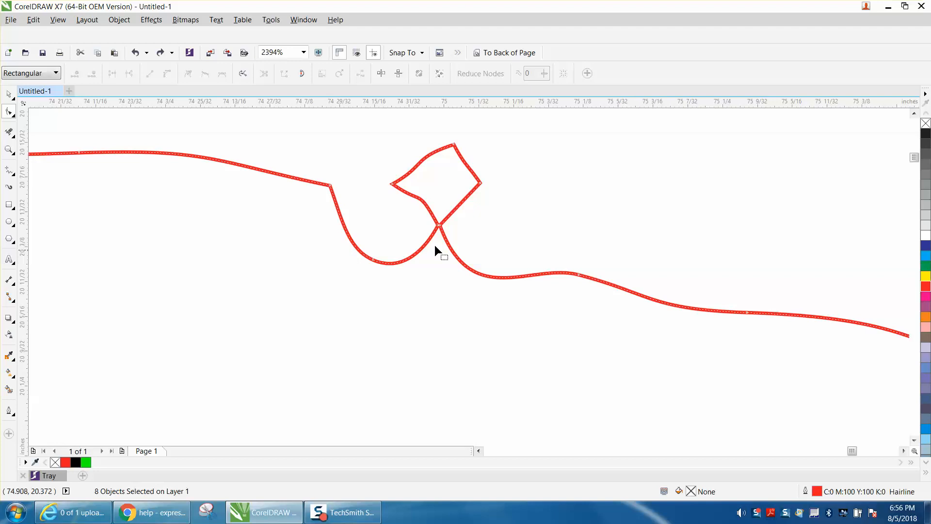
drag(439, 225, 474, 233)
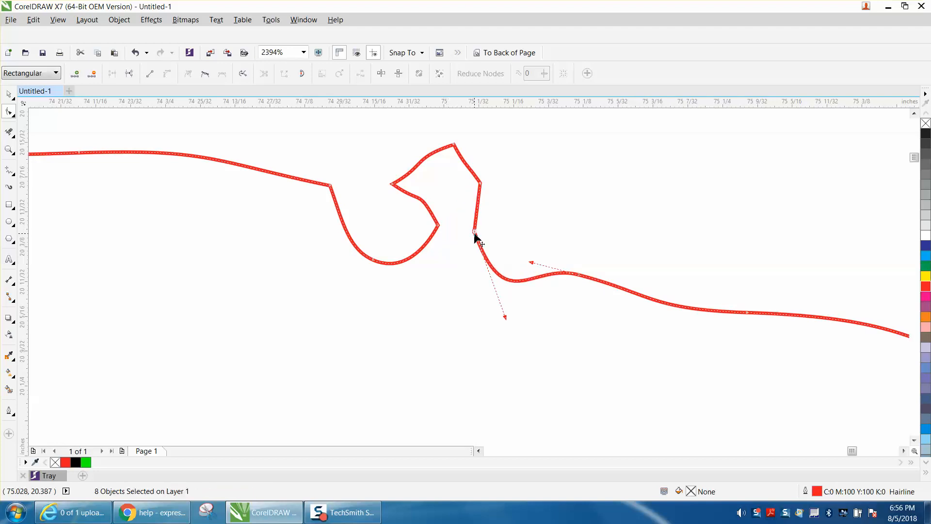
click(15, 116)
click(43, 124)
mouse_move(392, 180)
mouse_down()
mouse_move(439, 154)
mouse_move(432, 194)
mouse_up()
scroll(384, 199, down, 4)
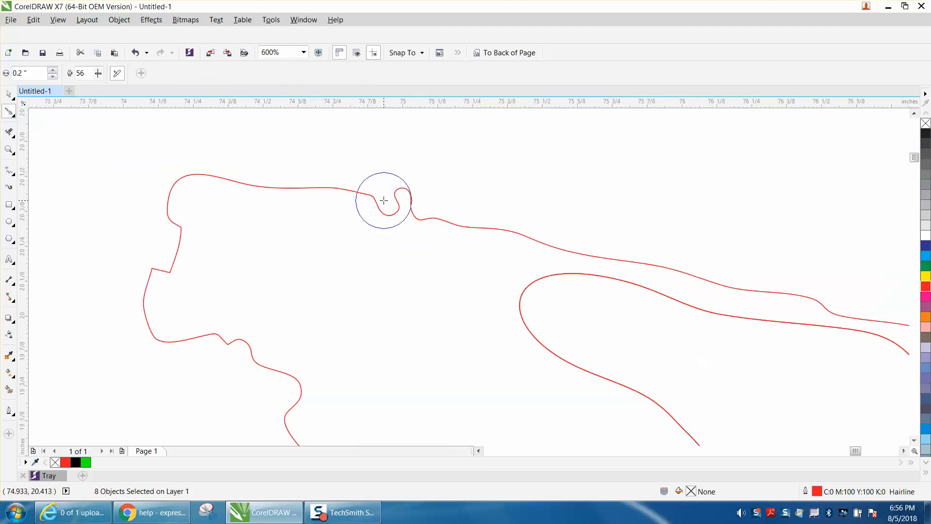
Step: Widen the narrow pointed channel on the left shoreline by moving a node on its lower edge away from the upper edge
scroll(385, 200, down, 2)
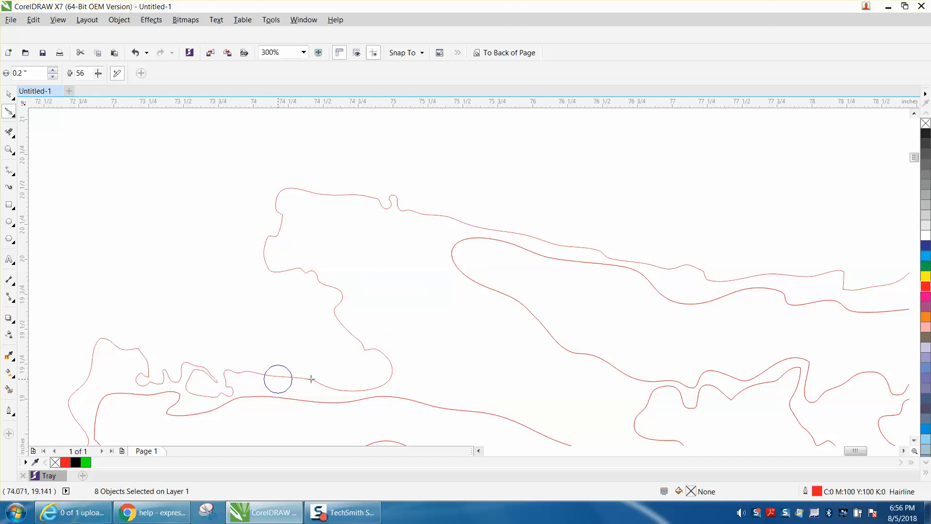
scroll(358, 359, down, 1)
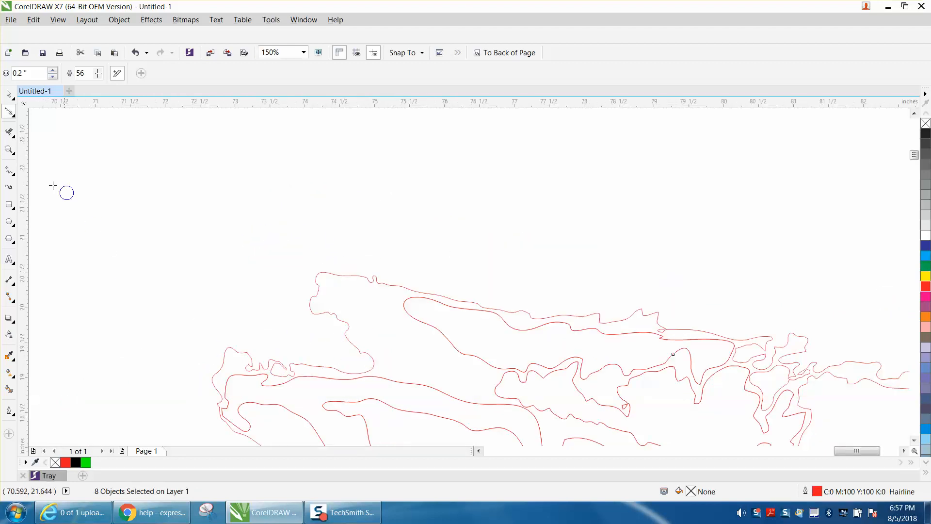
click(9, 150)
drag(243, 345, 343, 394)
drag(345, 210, 464, 313)
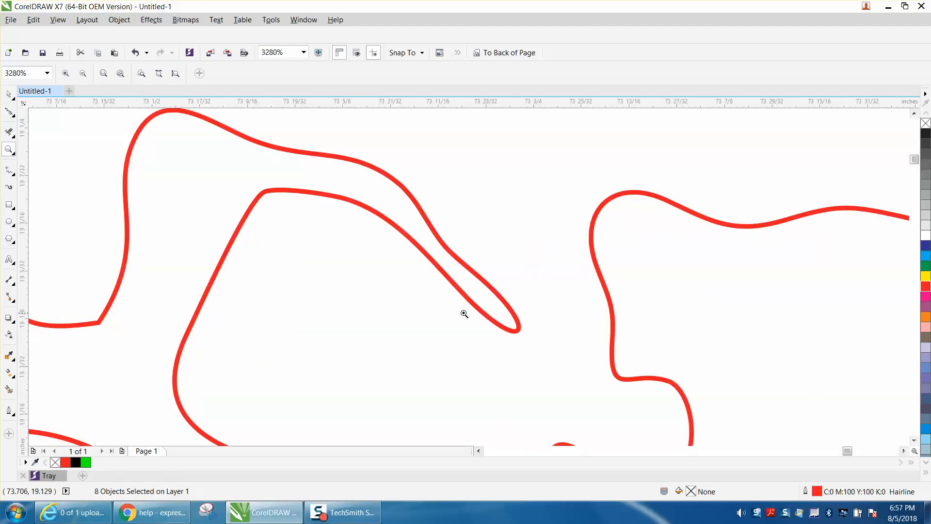
click(10, 114)
click(43, 110)
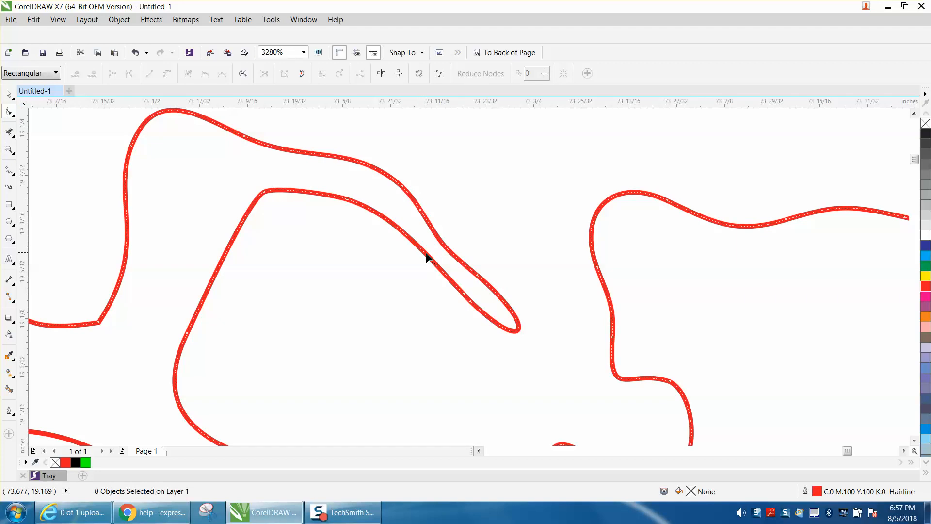
drag(470, 300, 451, 329)
Step: Smooth the sharp corner on the shoreline above the rounded bay with the 0.2" Smooth tool
scroll(333, 287, down, 5)
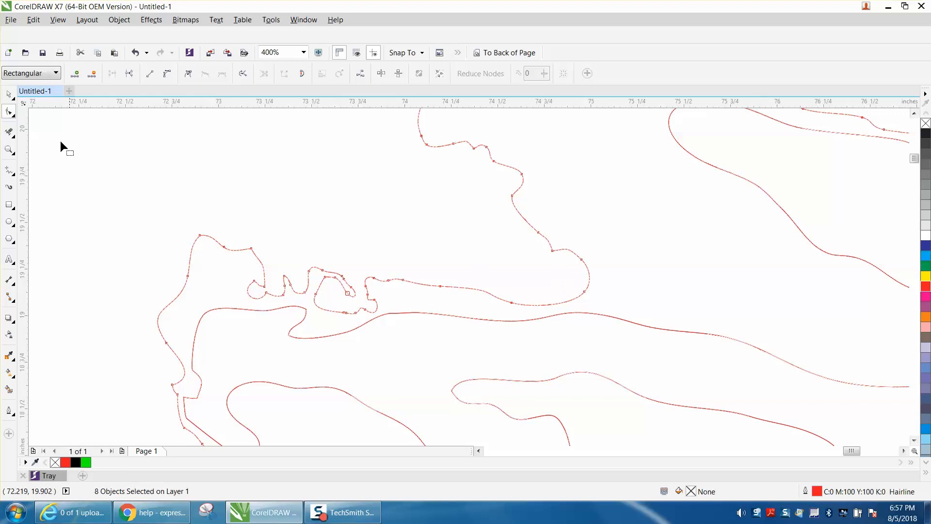
click(10, 112)
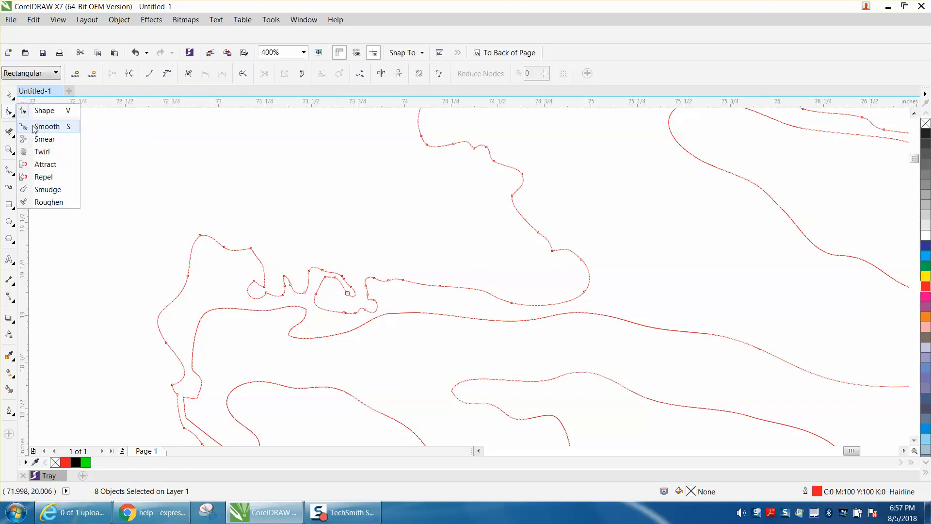
click(44, 126)
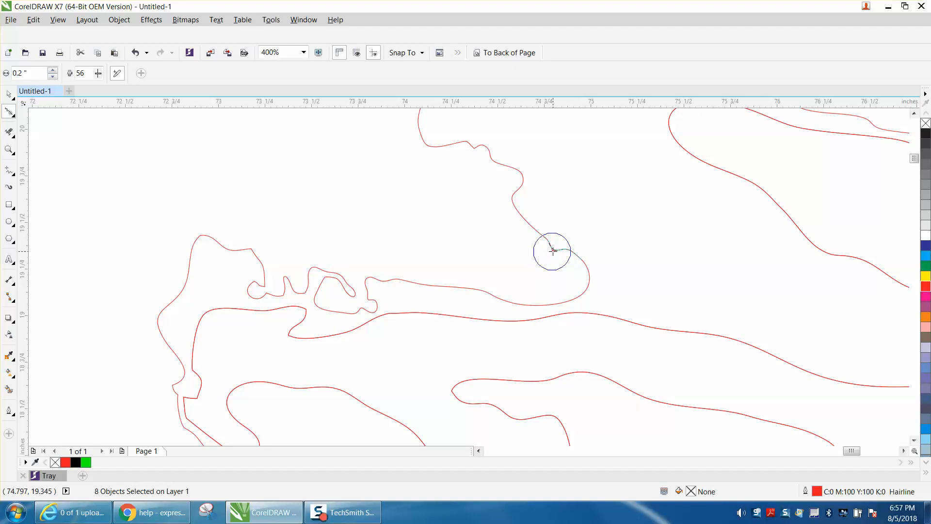
Step: Smooth the small pinched loop near the pointed tip of the inner contour with the 0.2" Smooth tool
scroll(434, 245, down, 2)
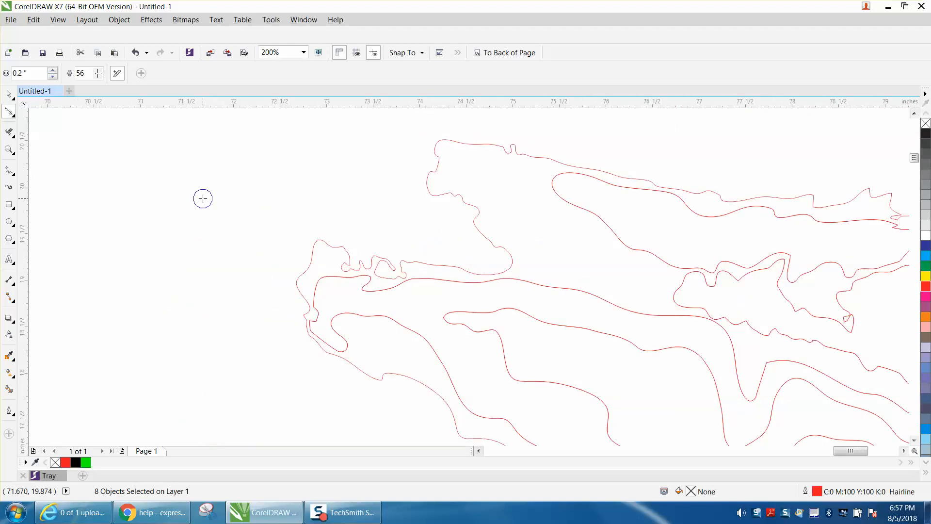
click(8, 149)
drag(832, 305, 890, 336)
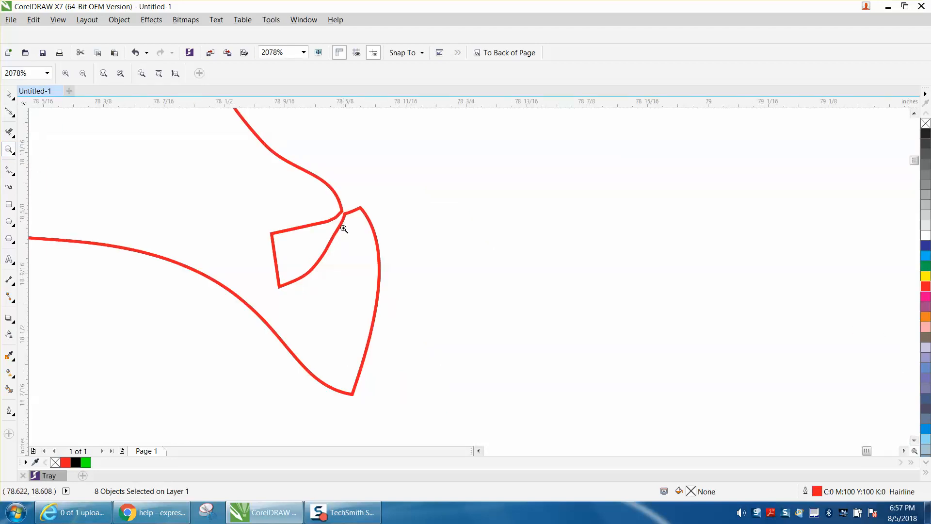
click(8, 112)
click(342, 213)
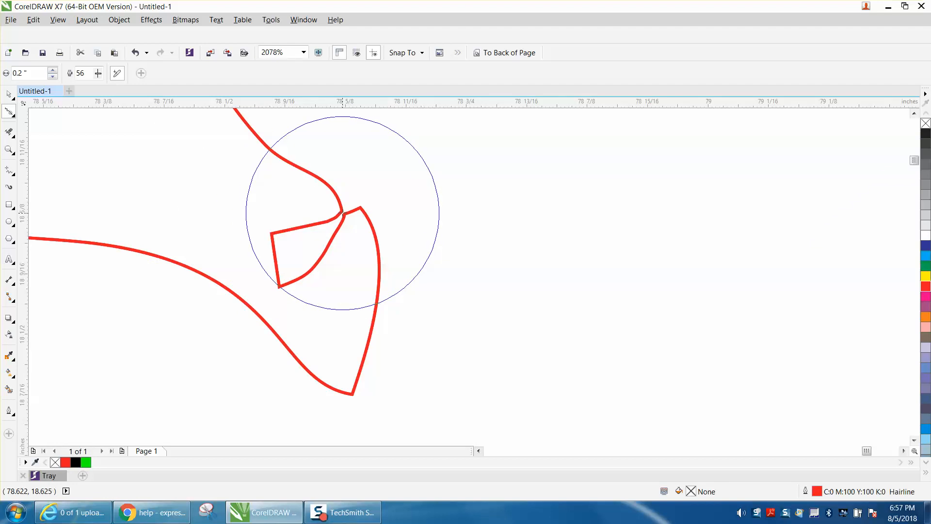
mouse_move(340, 212)
mouse_down()
mouse_move(317, 223)
mouse_move(261, 295)
mouse_move(350, 289)
mouse_up()
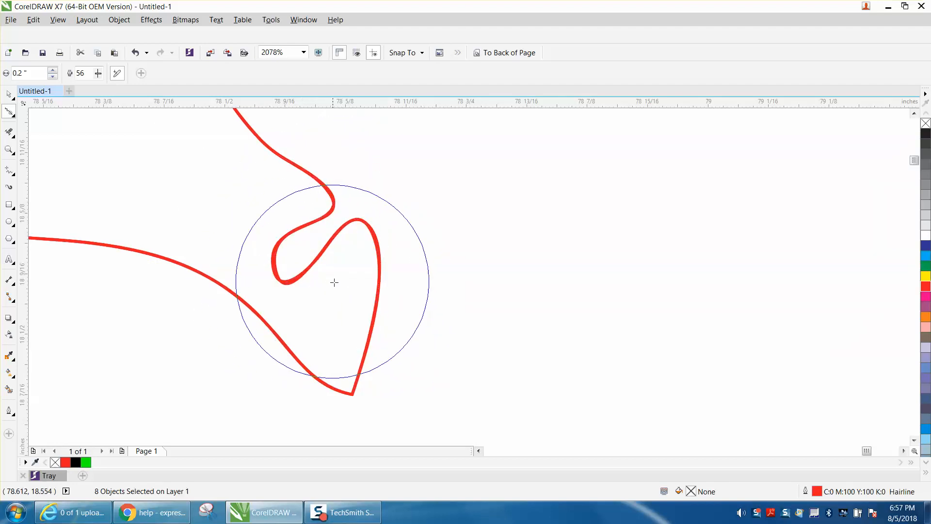
Step: Select several traced contours one at a time to check that each is a separate curve
scroll(405, 293, down, 4)
scroll(398, 286, down, 2)
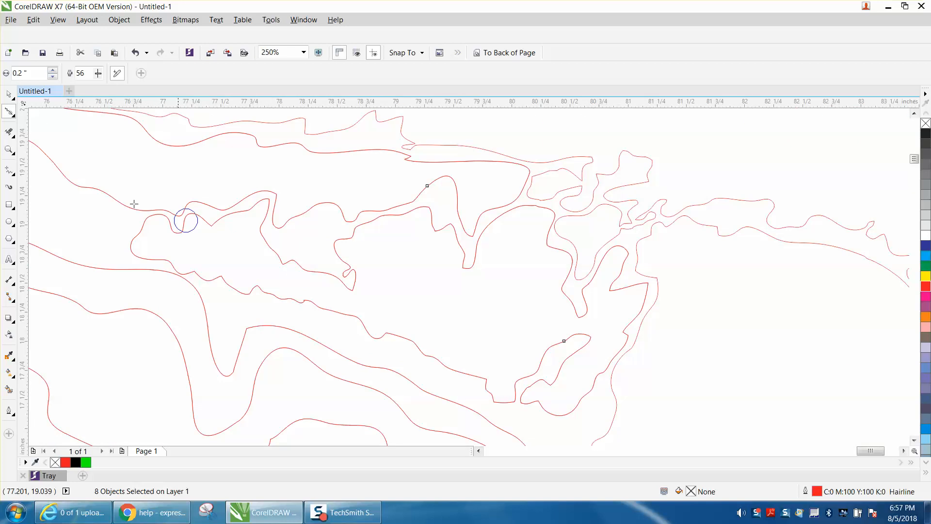
click(9, 94)
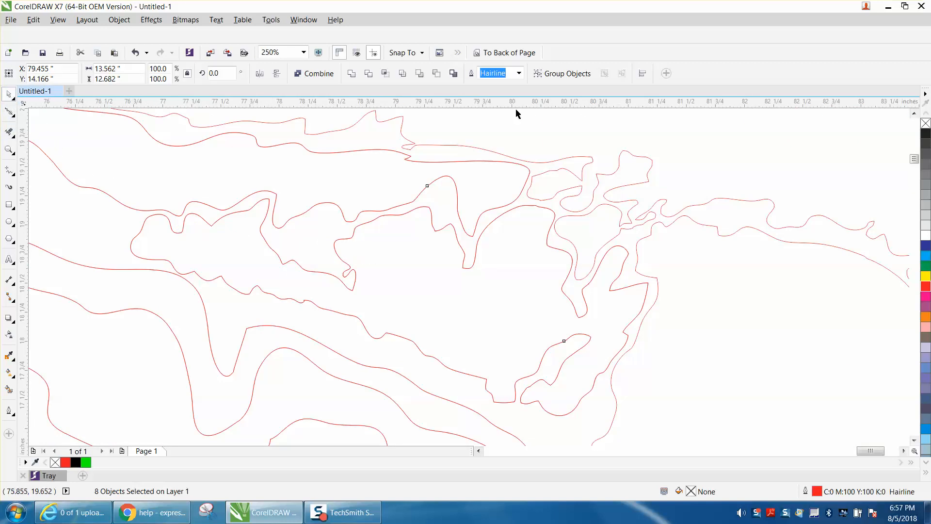
click(502, 136)
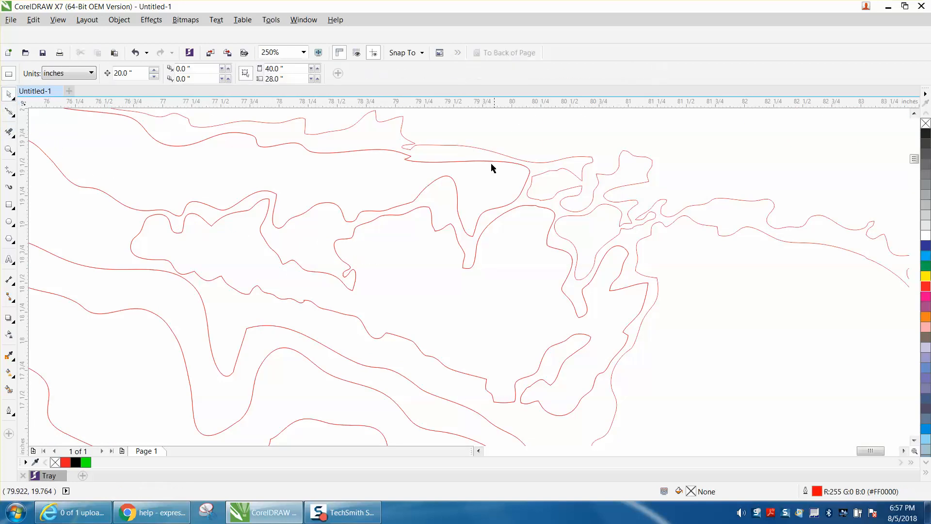
click(354, 275)
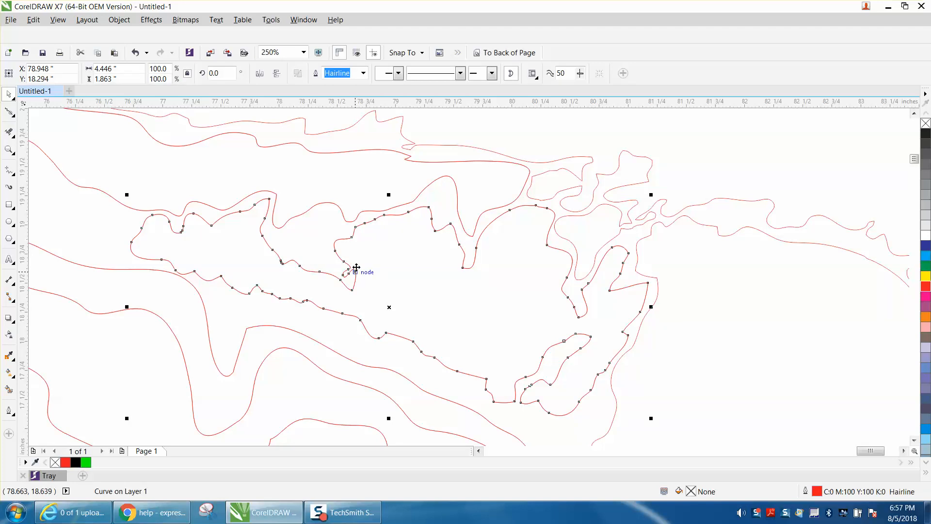
key(Escape)
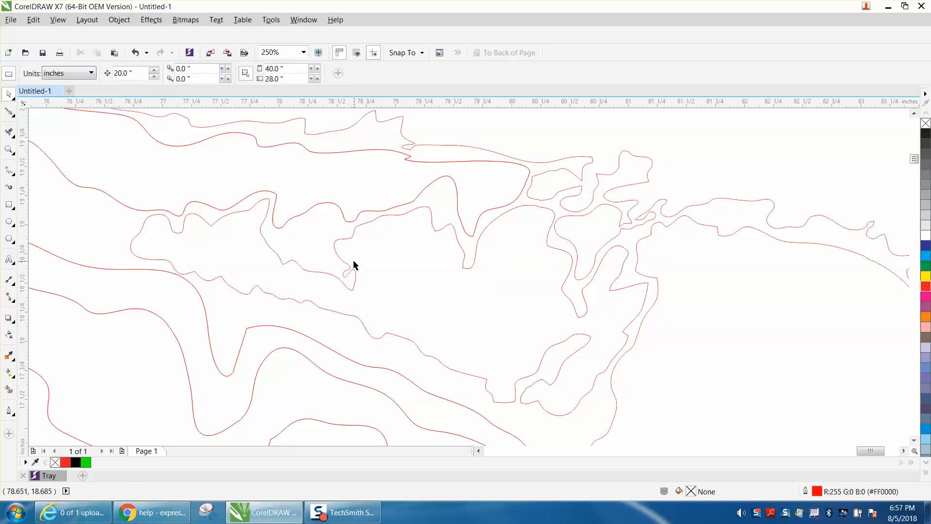
click(353, 365)
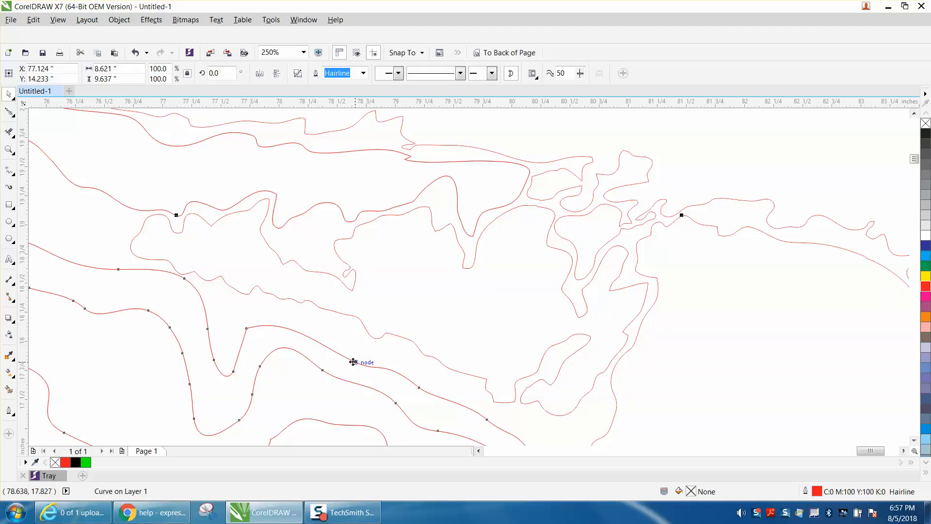
key(Escape)
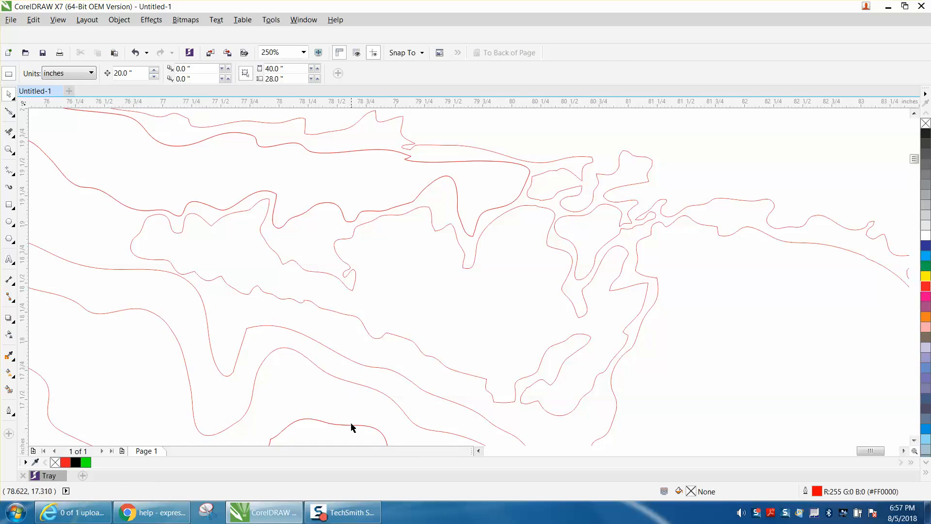
scroll(325, 294, down, 1)
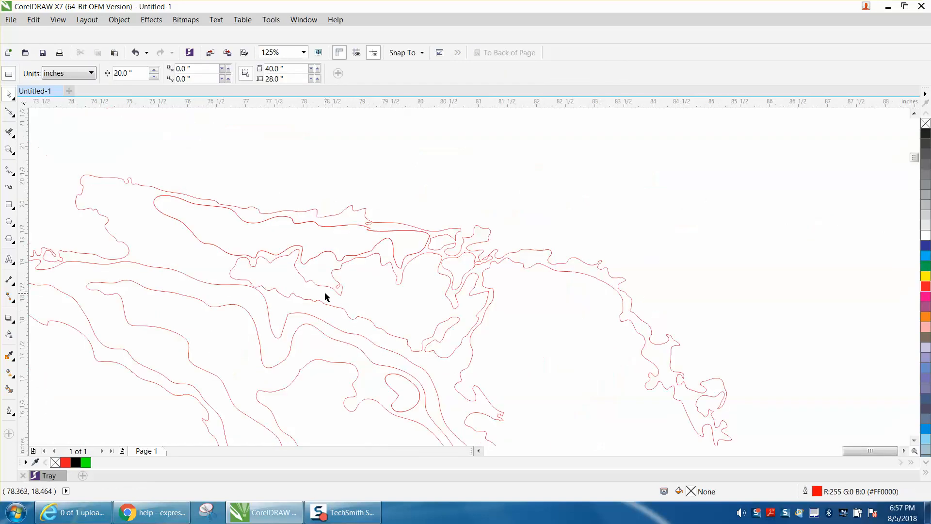
click(390, 232)
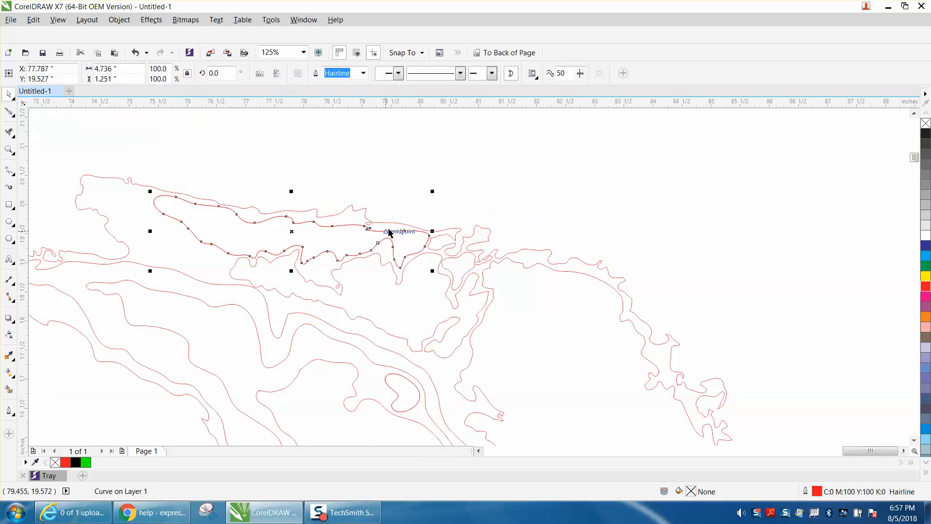
key(Escape)
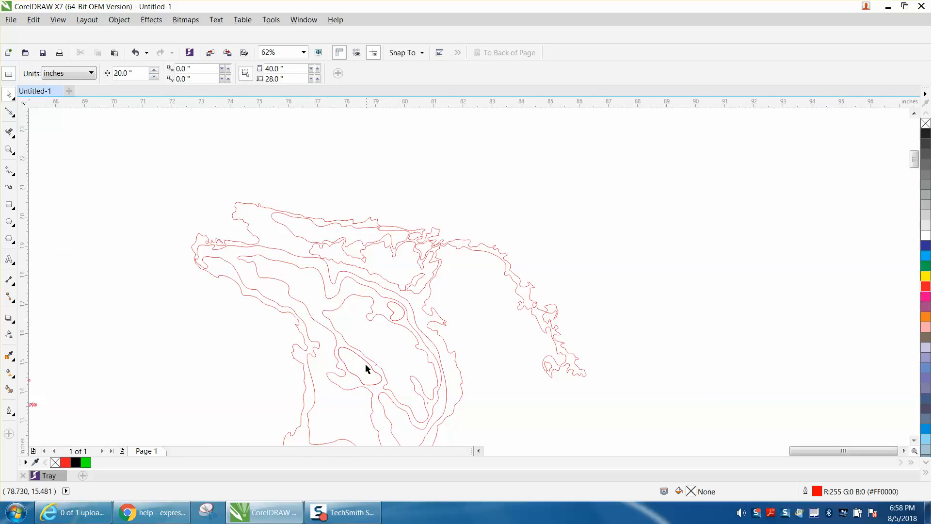
click(370, 365)
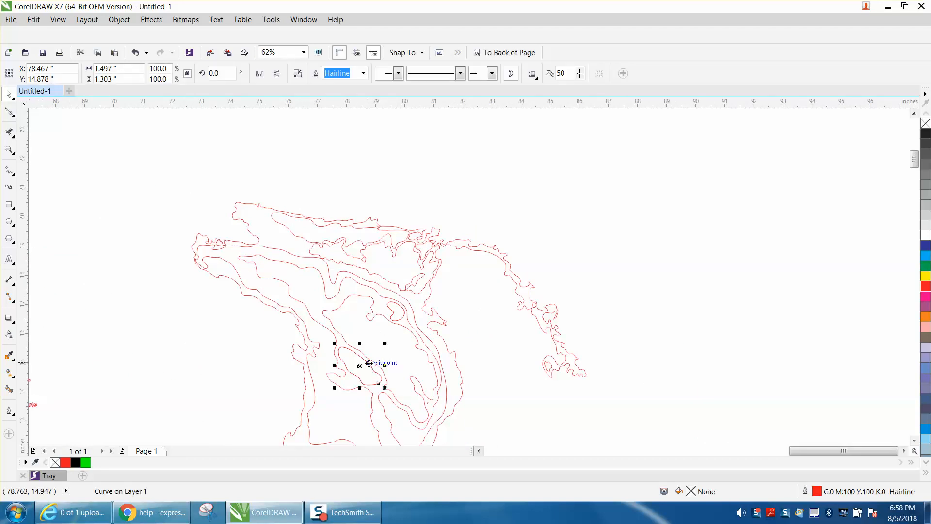
key(Escape)
Step: Examine the cleaned-up contour map, both its upper-left shoreline up close and the whole outline
scroll(359, 342, down, 1)
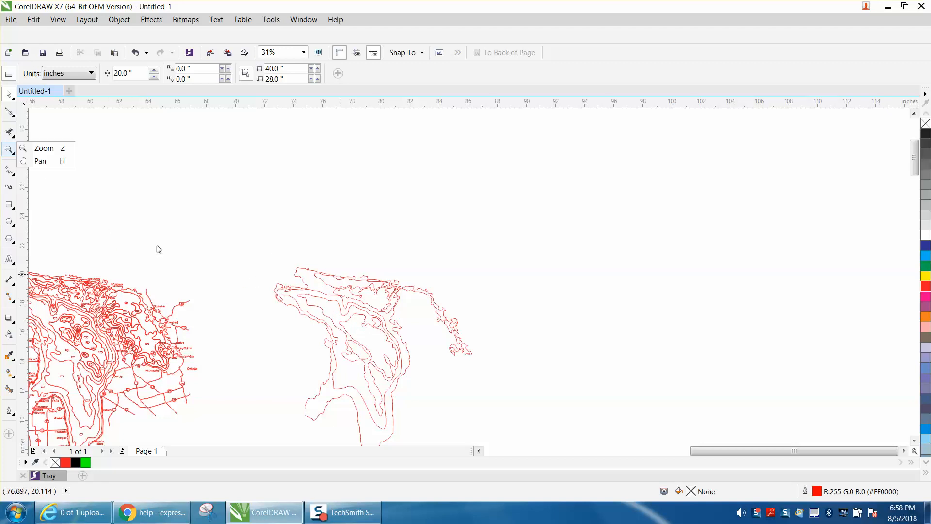
click(50, 150)
drag(250, 261, 341, 317)
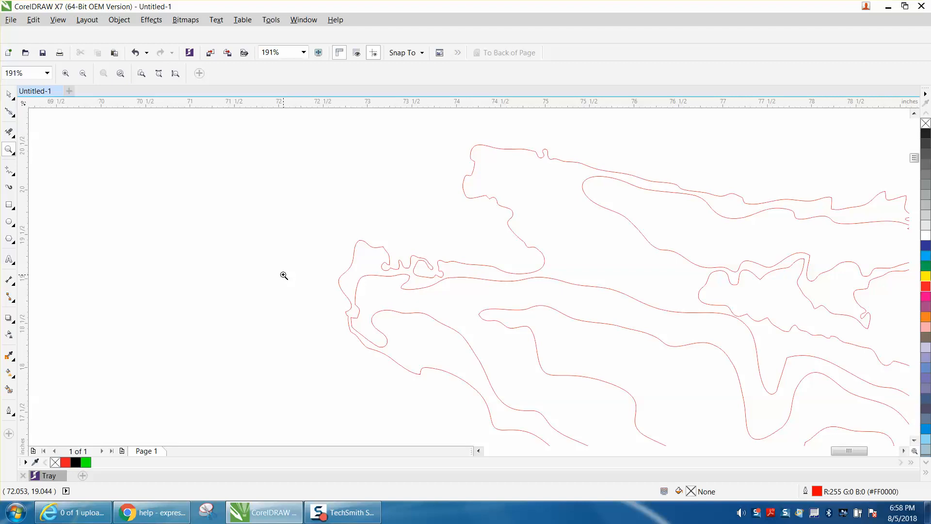
scroll(264, 260, down, 4)
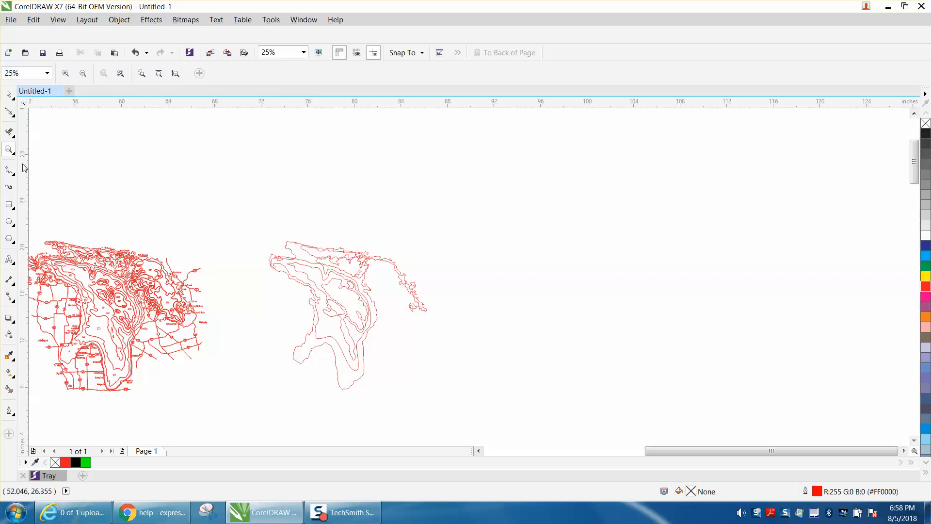
drag(249, 228, 485, 394)
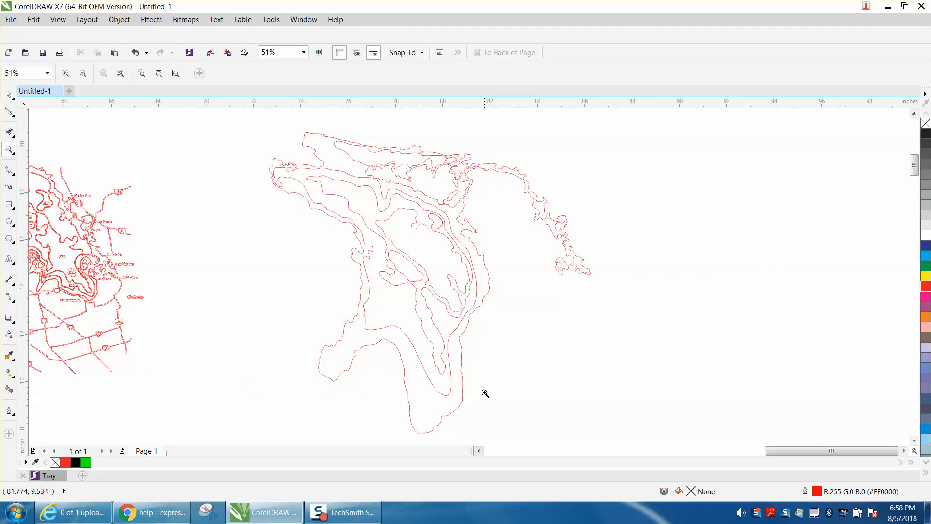
right_click(219, 353)
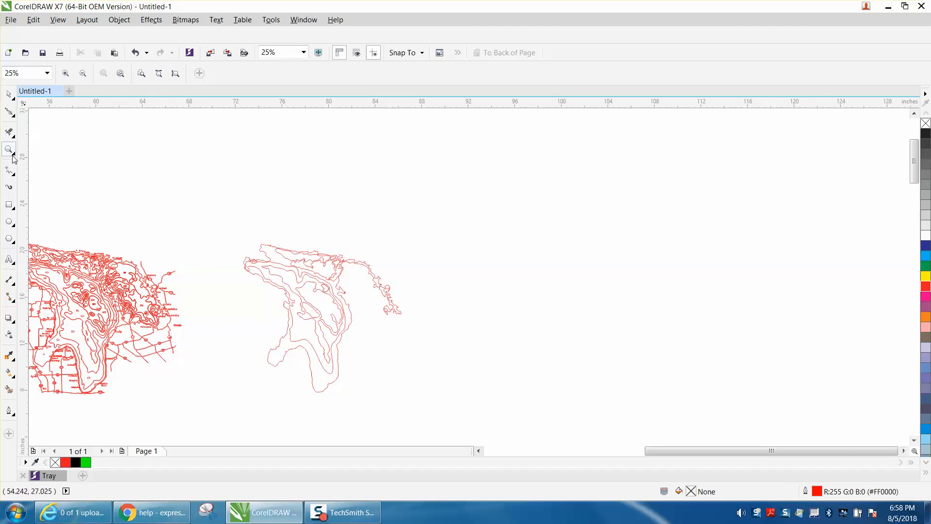
click(190, 252)
Step: Inspect the detailed red map's road outlines and labels up close, followed by the coloured source map's contours and place names
scroll(190, 252, down, 2)
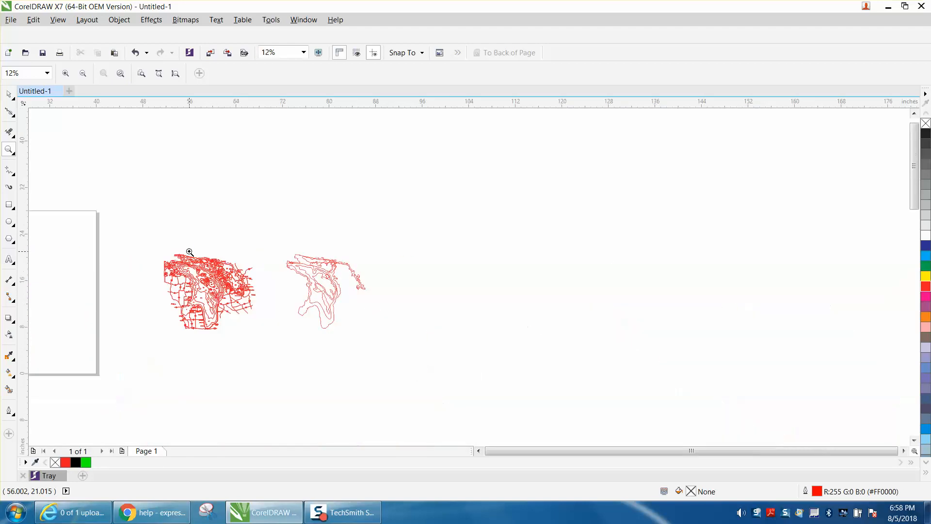
drag(163, 251, 281, 327)
drag(284, 256, 305, 274)
scroll(296, 277, down, 4)
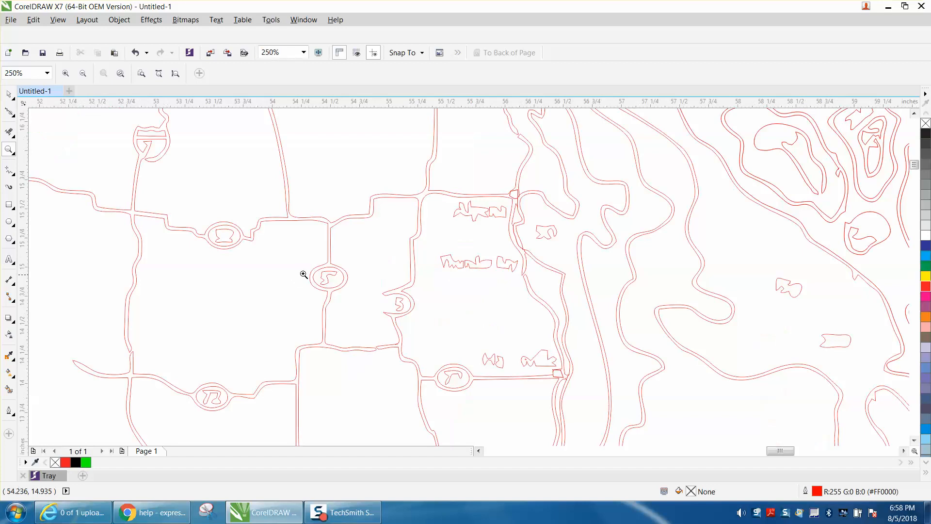
drag(464, 238, 508, 271)
scroll(427, 267, down, 2)
scroll(363, 260, down, 4)
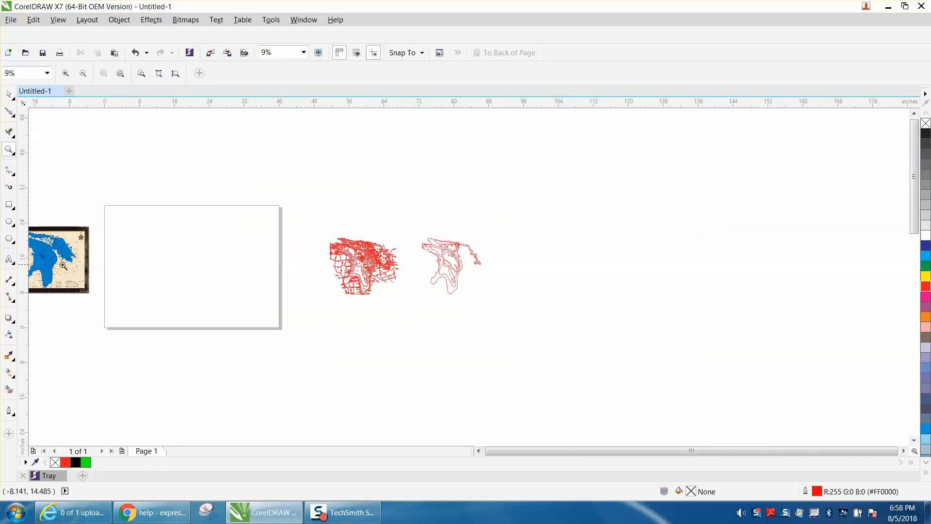
drag(57, 252, 81, 261)
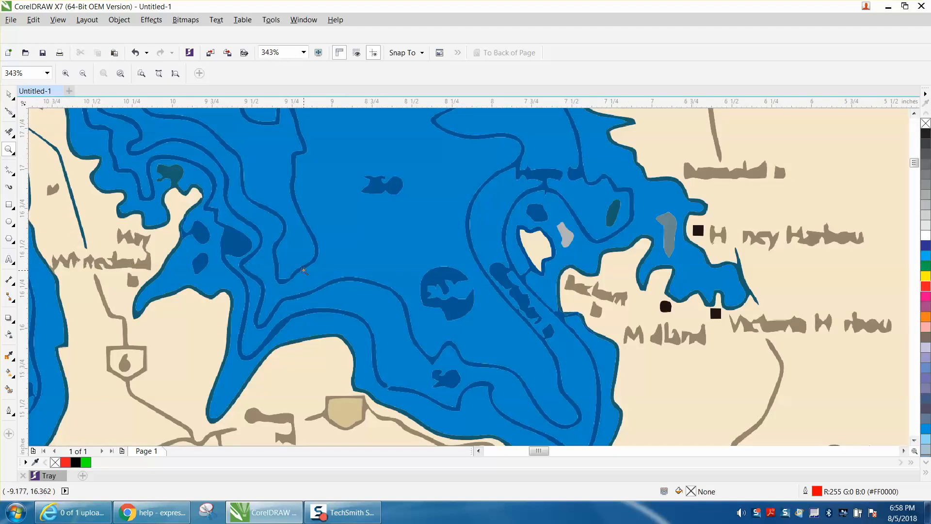
scroll(304, 271, down, 6)
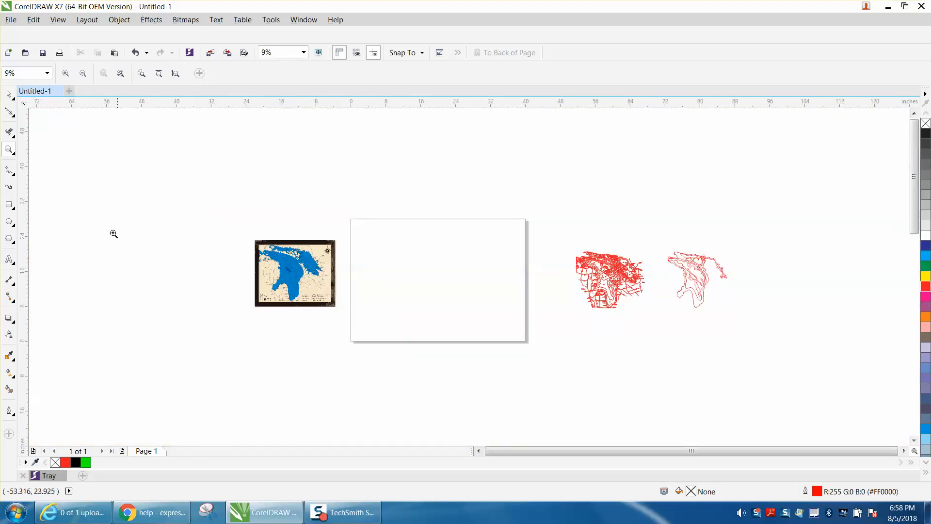
Step: Try to paste the clipboard contents into the drawing beside the maps
right_click(14, 99)
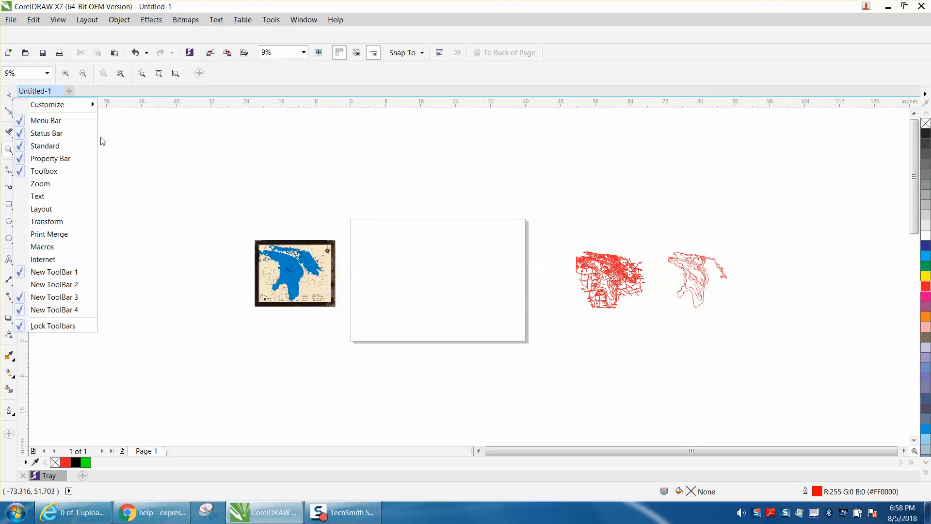
click(125, 141)
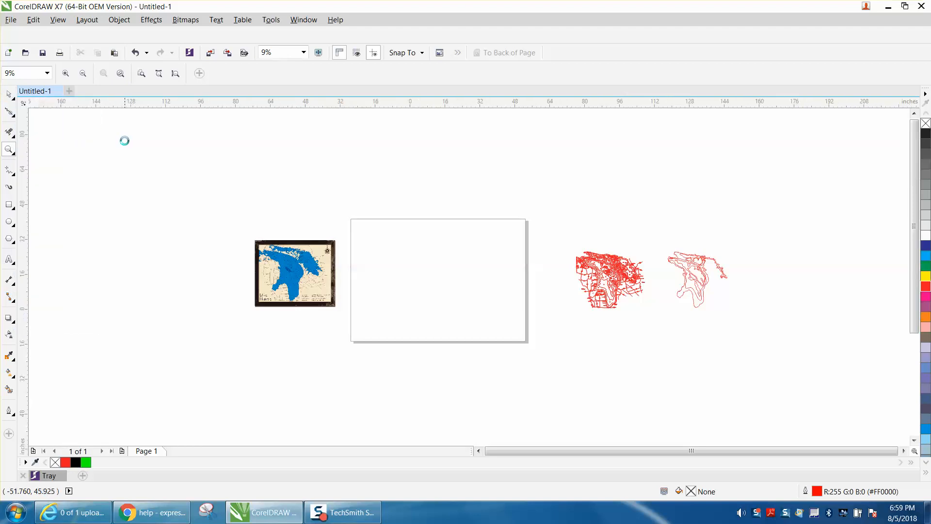
right_click(125, 141)
click(9, 96)
right_click(122, 155)
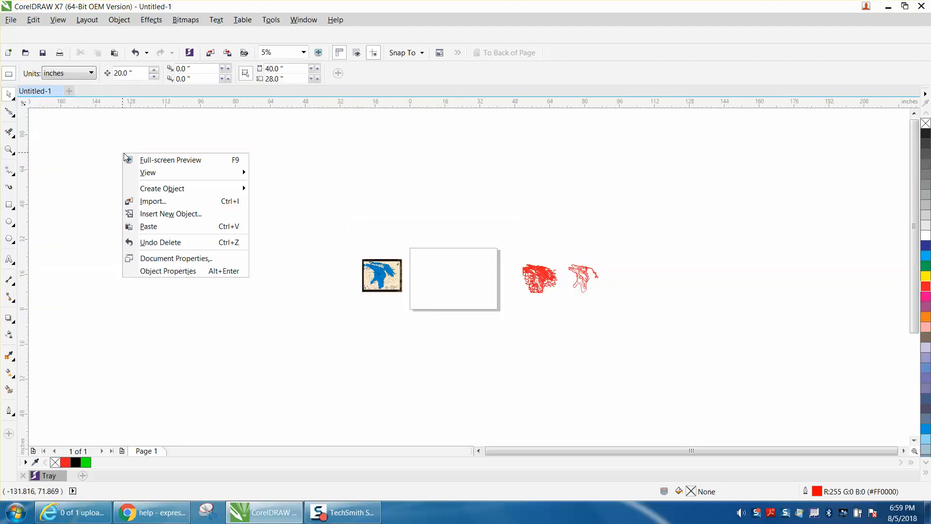
click(151, 228)
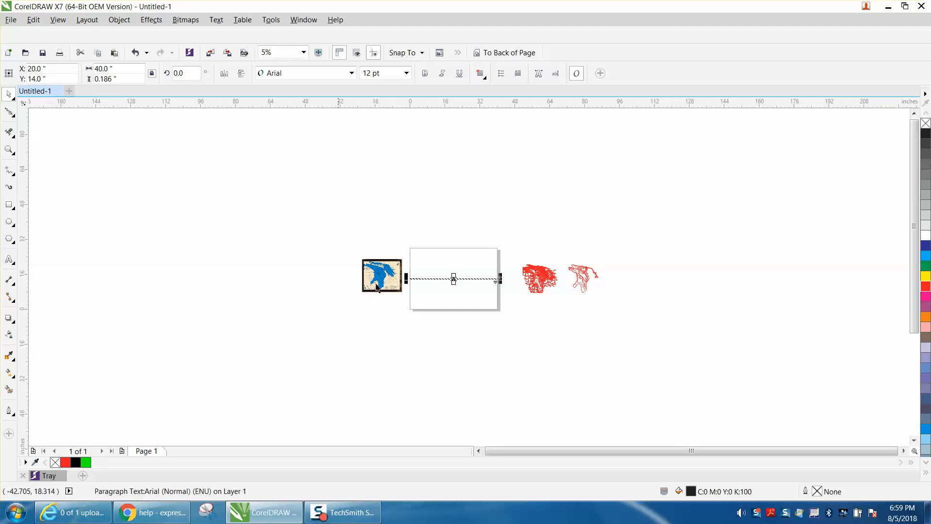
click(468, 285)
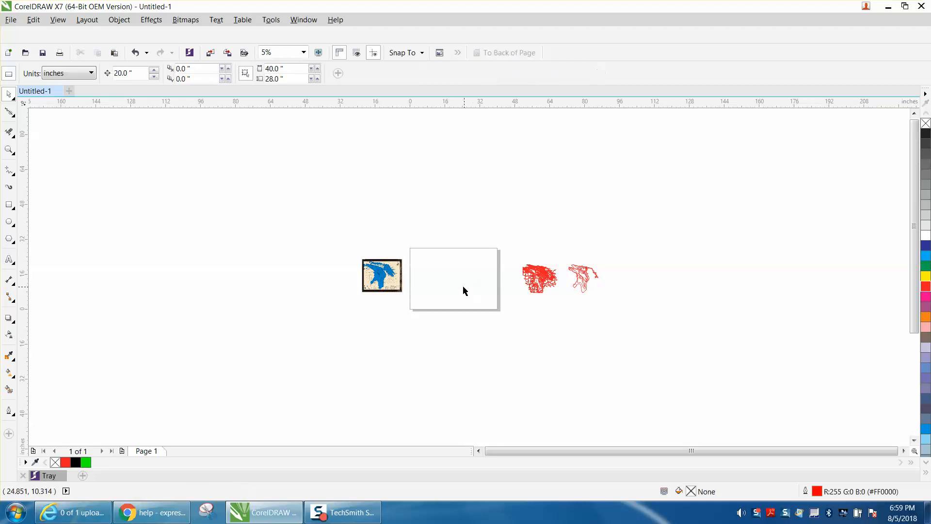
Step: Try moving the framed lake bitmap up and to the left of the page, and undo the move
click(10, 150)
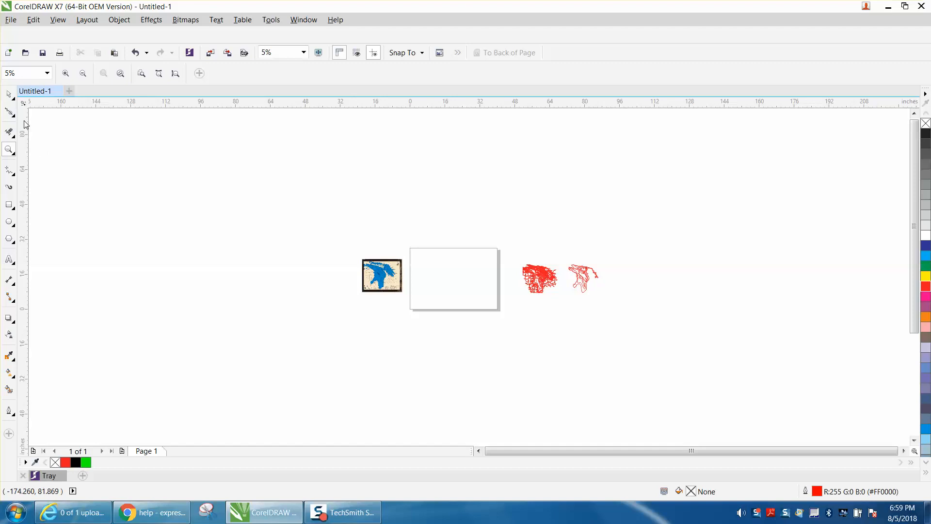
click(14, 98)
click(381, 273)
key(space)
click(380, 275)
drag(381, 274, 367, 250)
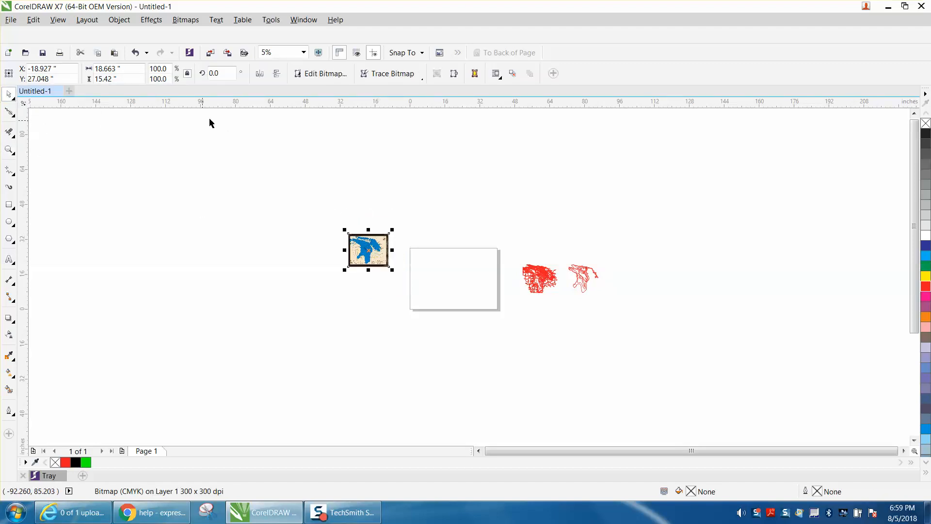
click(138, 53)
click(140, 54)
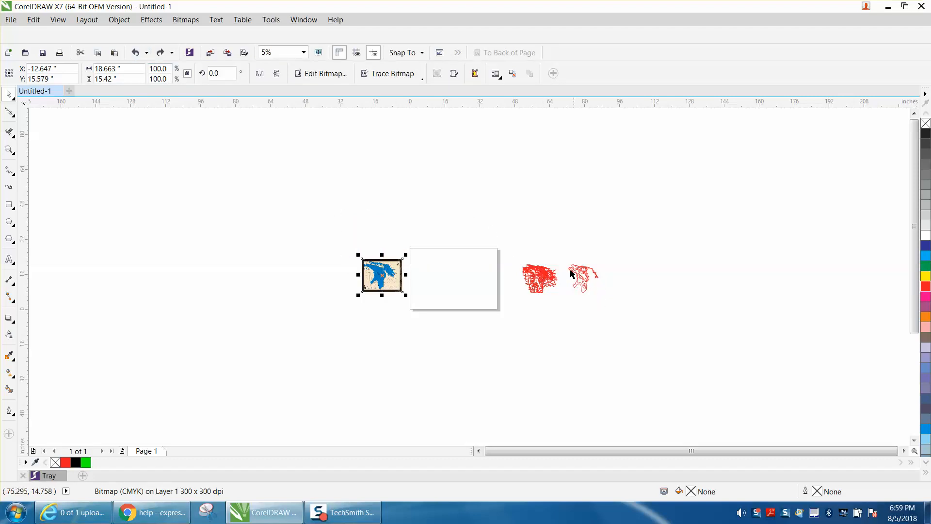
Step: Shift the three cleaned-up contour curves 100 inches left over the framed map, and return them to their original place
drag(581, 280, 612, 305)
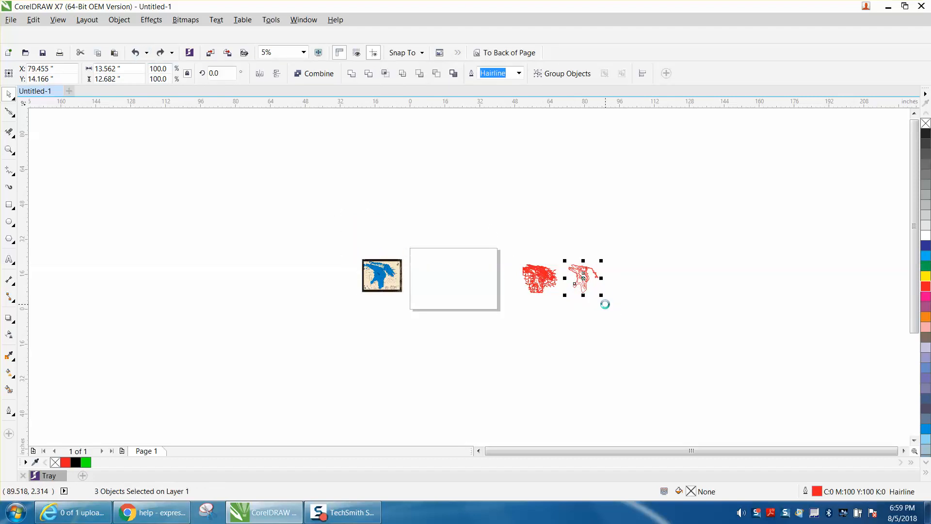
key(Left)
key(Left)
key(Left)
key(Left)
key(Left)
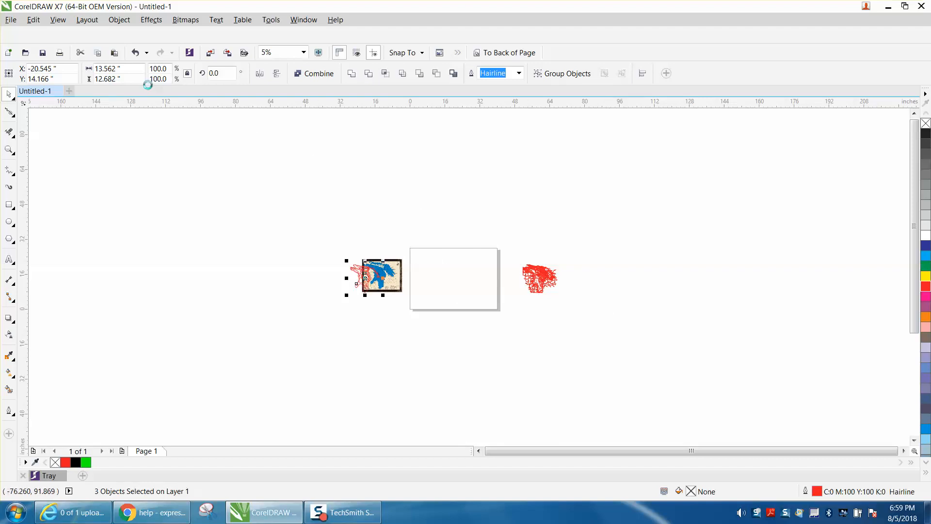
key(Right)
key(Right)
key(Right)
key(Right)
key(Right)
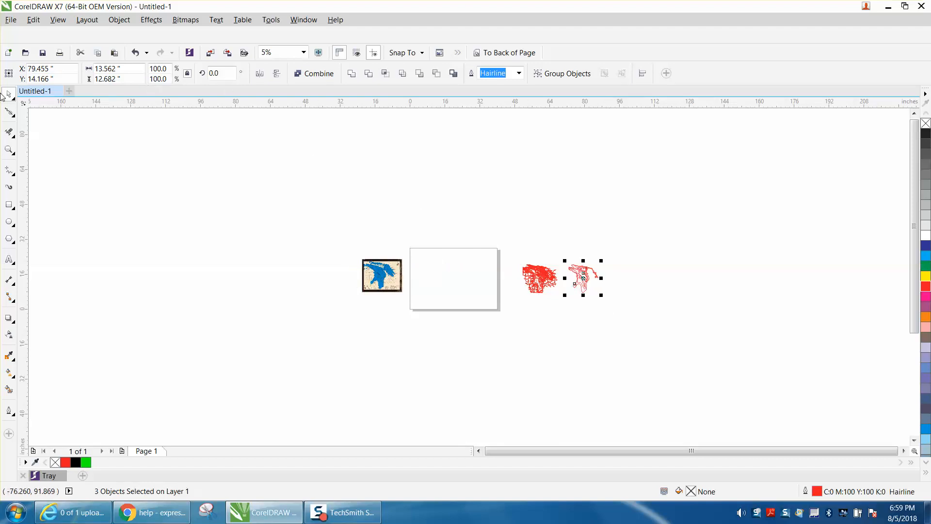
Step: Compare the detailed red map with the cleaned-up contour outlines side by side
click(9, 150)
drag(491, 250, 650, 335)
mouse_move(257, 144)
mouse_down()
mouse_move(549, 293)
mouse_move(632, 314)
mouse_up()
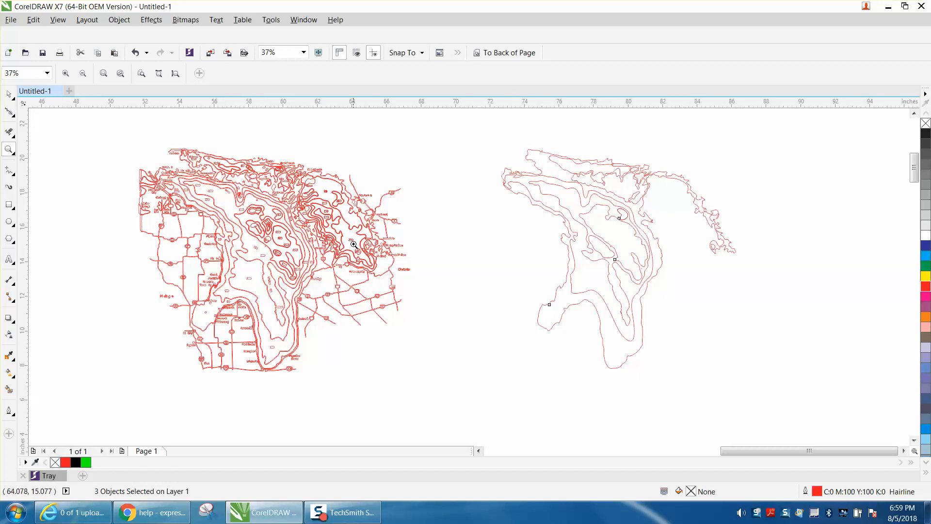
scroll(378, 252, down, 1)
scroll(379, 251, down, 1)
scroll(265, 245, down, 1)
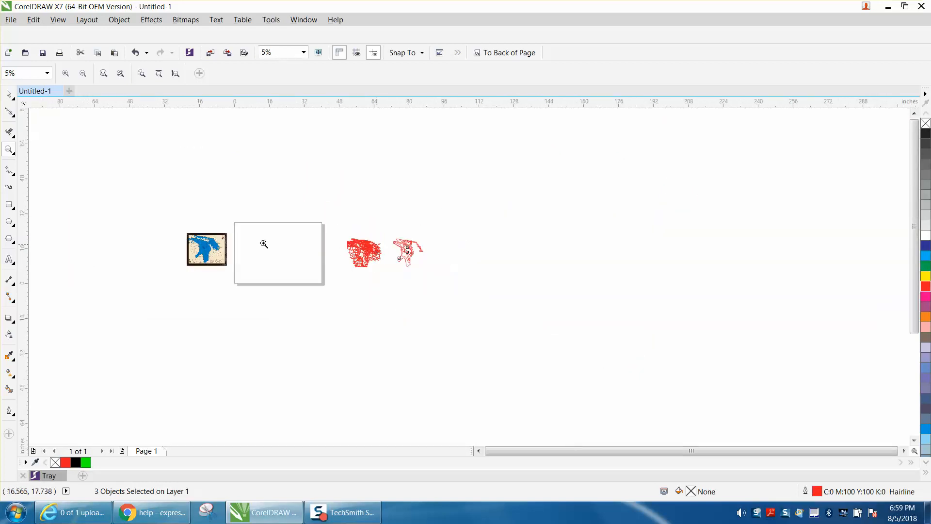
Step: Examine the framed Lake Huron map's shoreline, depth contours and place names up close, and compare them with both red outline maps
drag(208, 234, 235, 261)
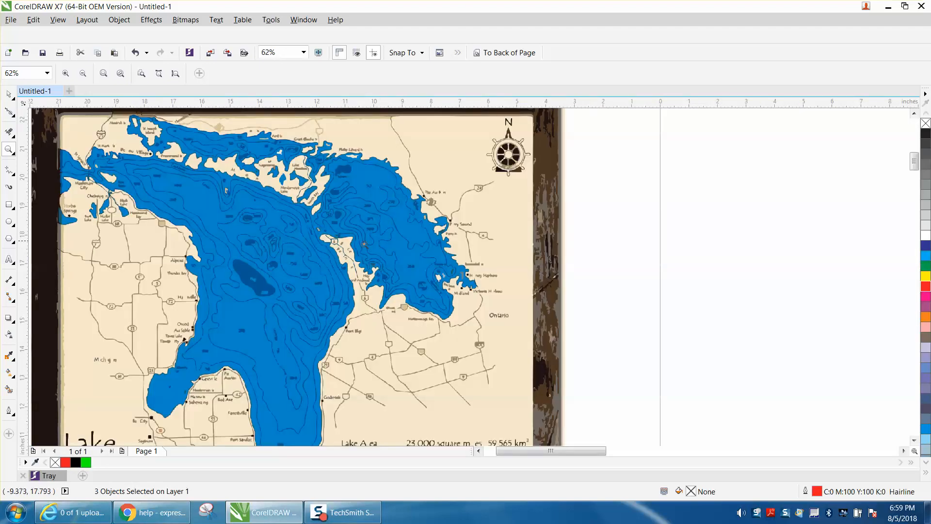
scroll(255, 193, down, 3)
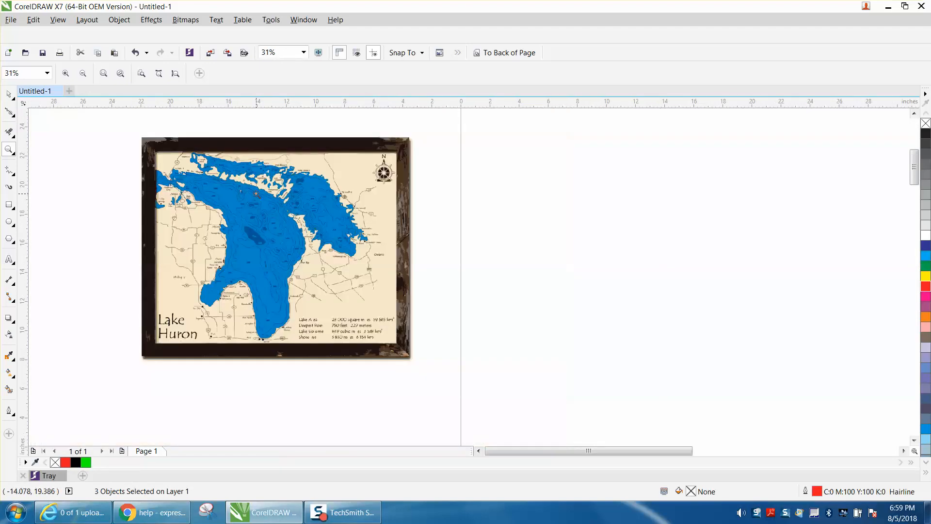
scroll(628, 206, down, 1)
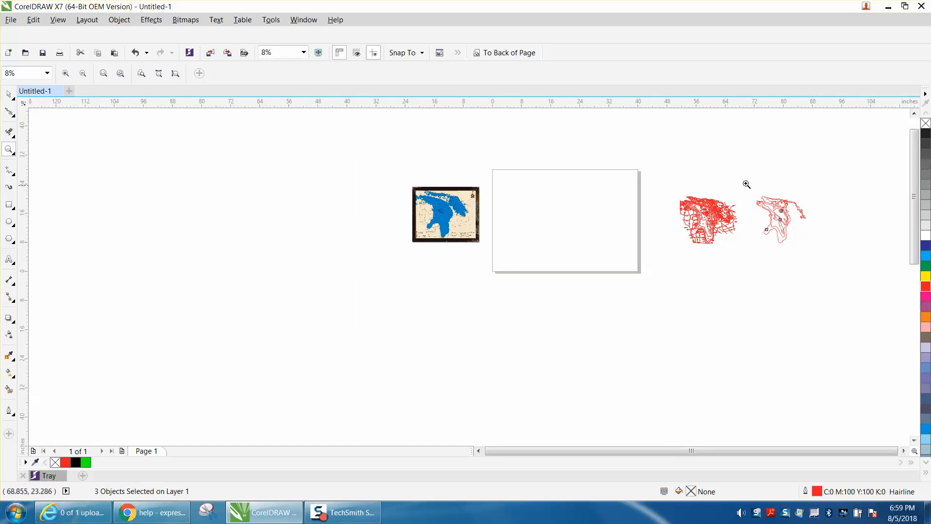
drag(453, 193, 498, 224)
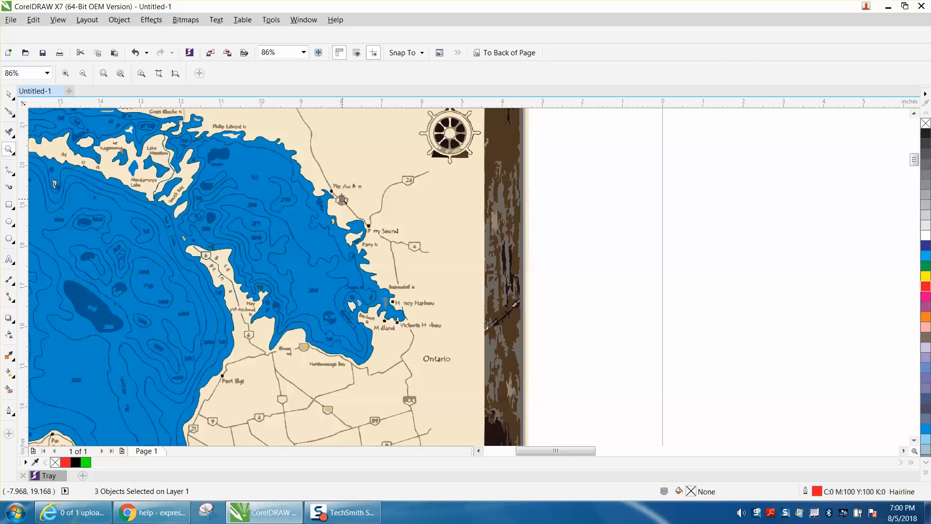
scroll(342, 199, down, 2)
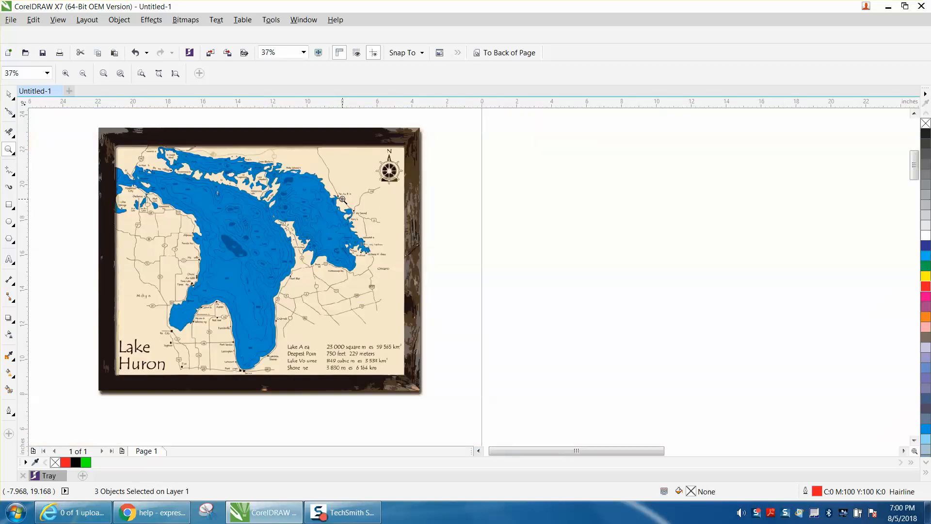
scroll(342, 199, down, 2)
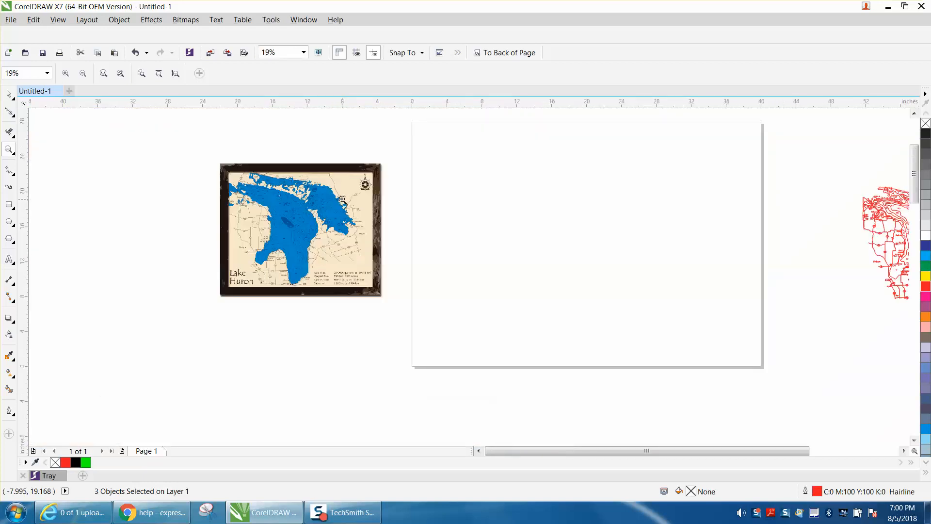
scroll(723, 239, down, 1)
drag(782, 208, 886, 266)
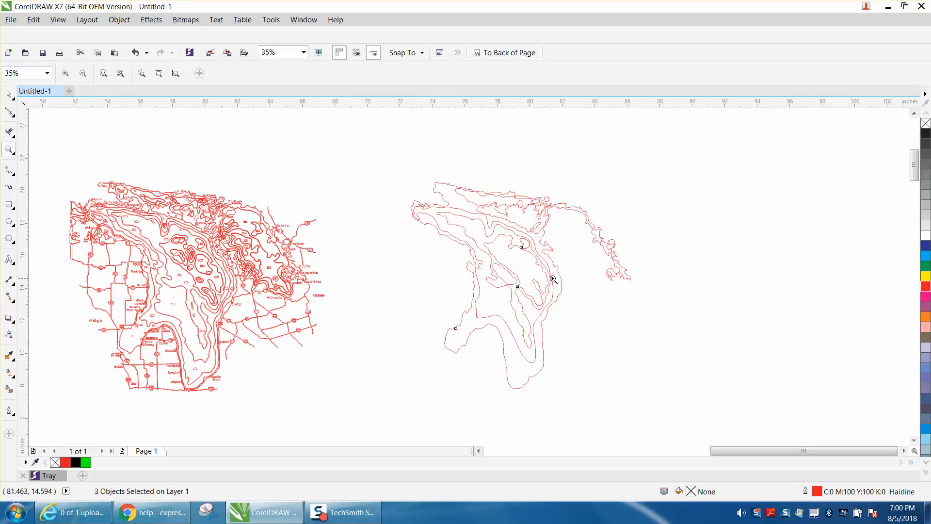